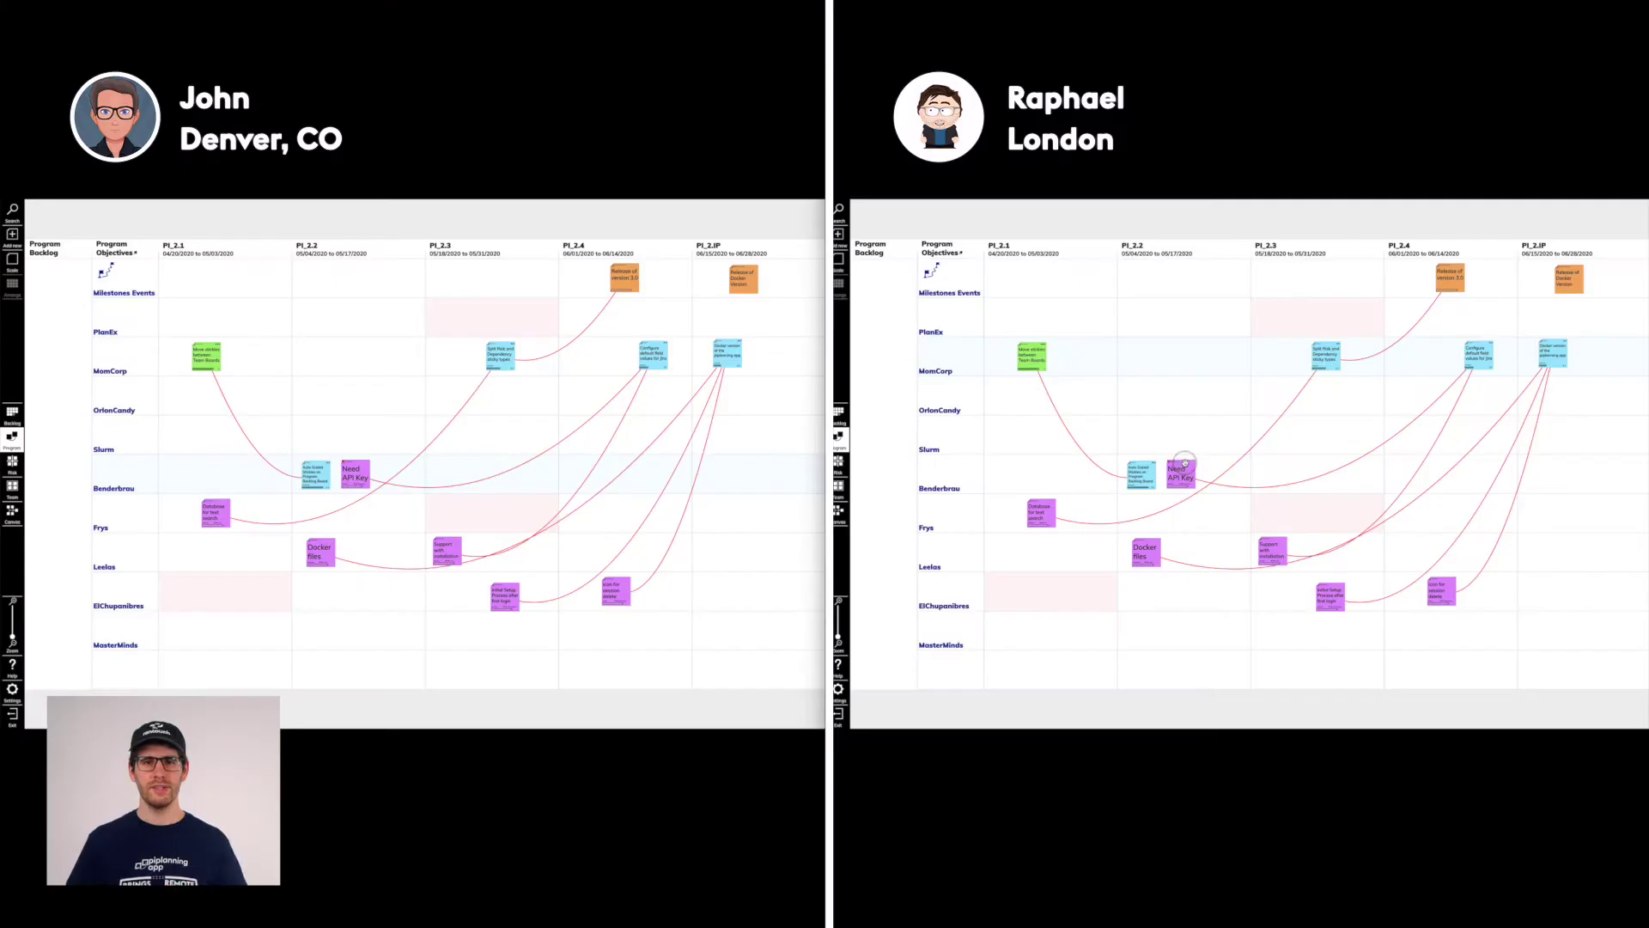
Move the Need API Key dependency sticky into Benderbrau's PI_2.3 cell
drag(1199, 352, 1302, 463)
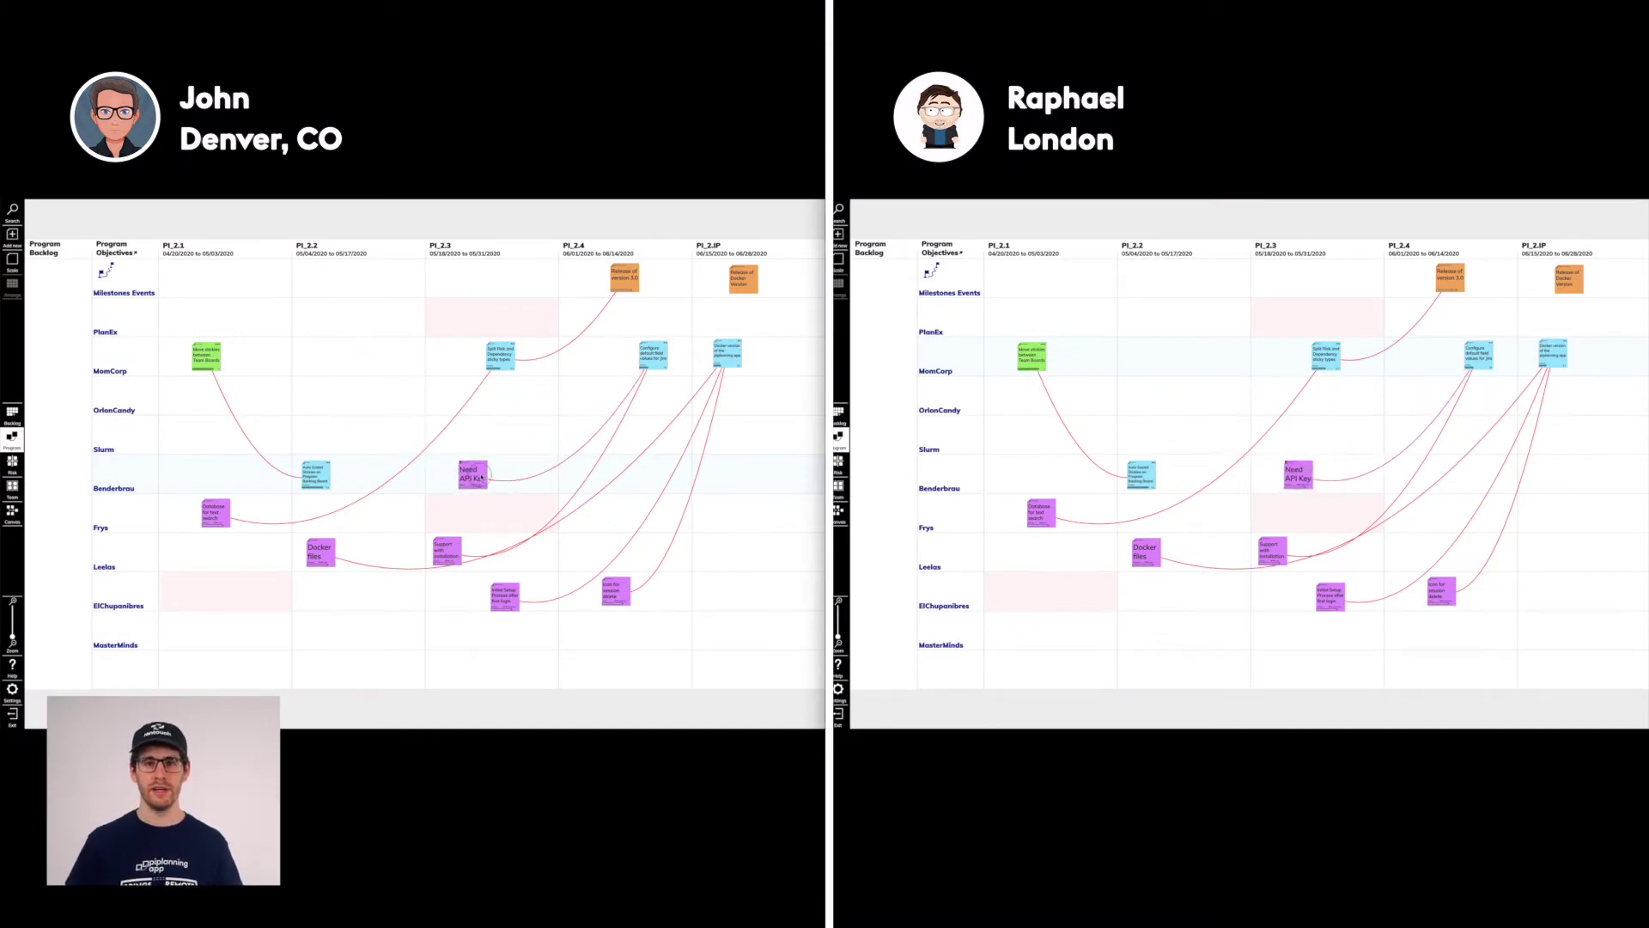
double_click(474, 475)
click(1288, 466)
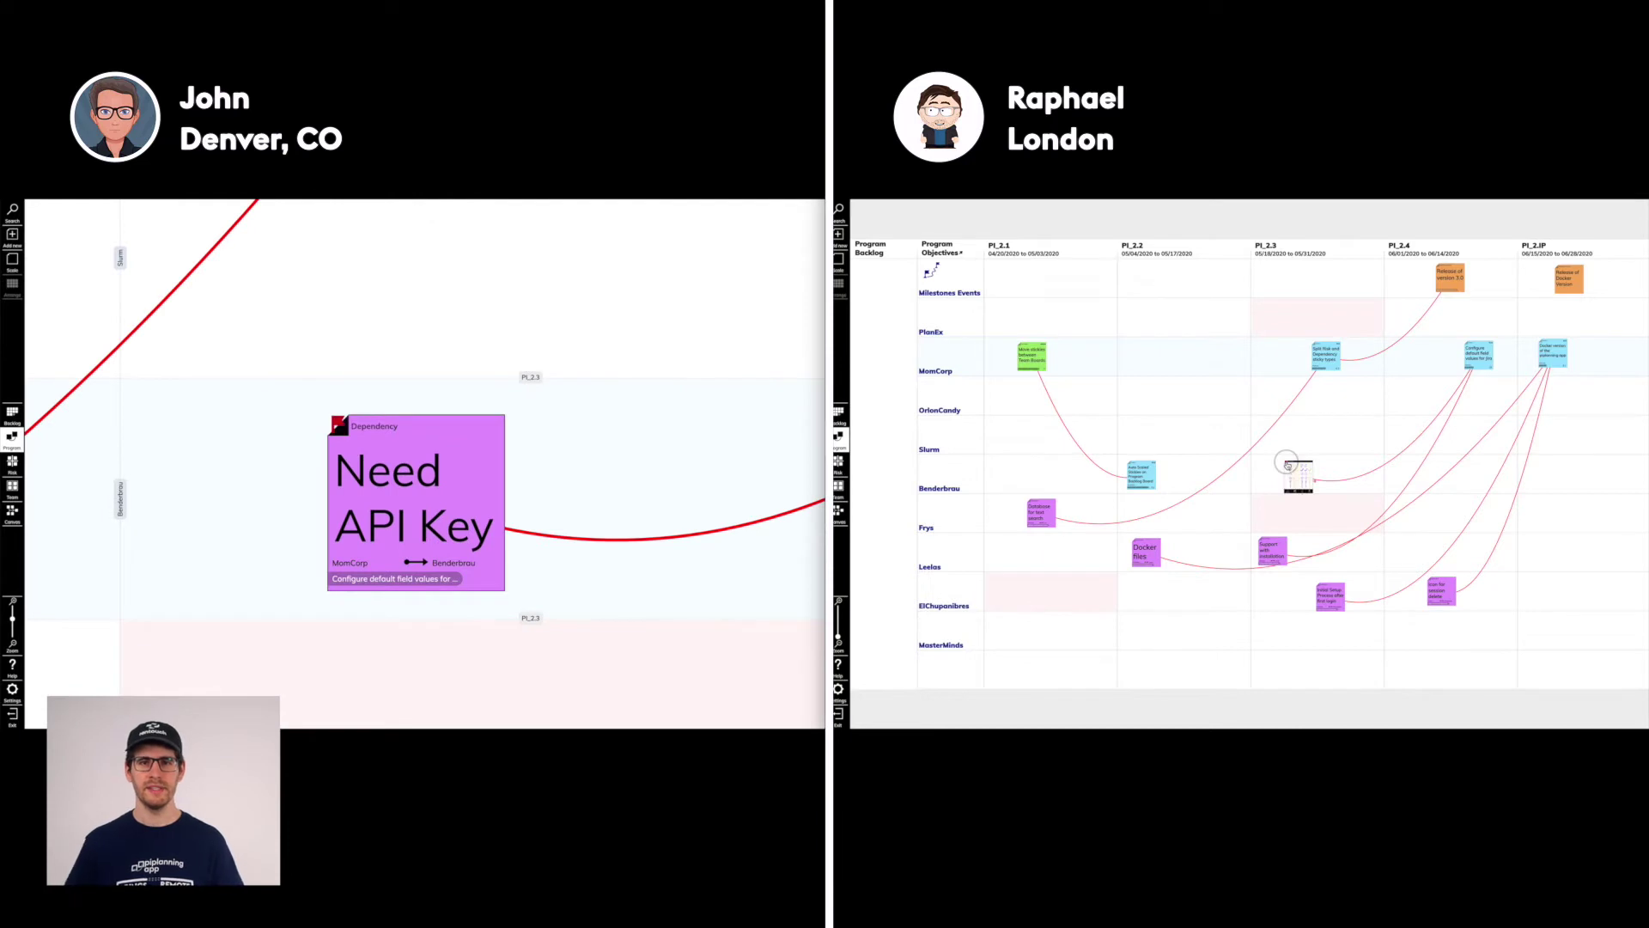
click(1307, 495)
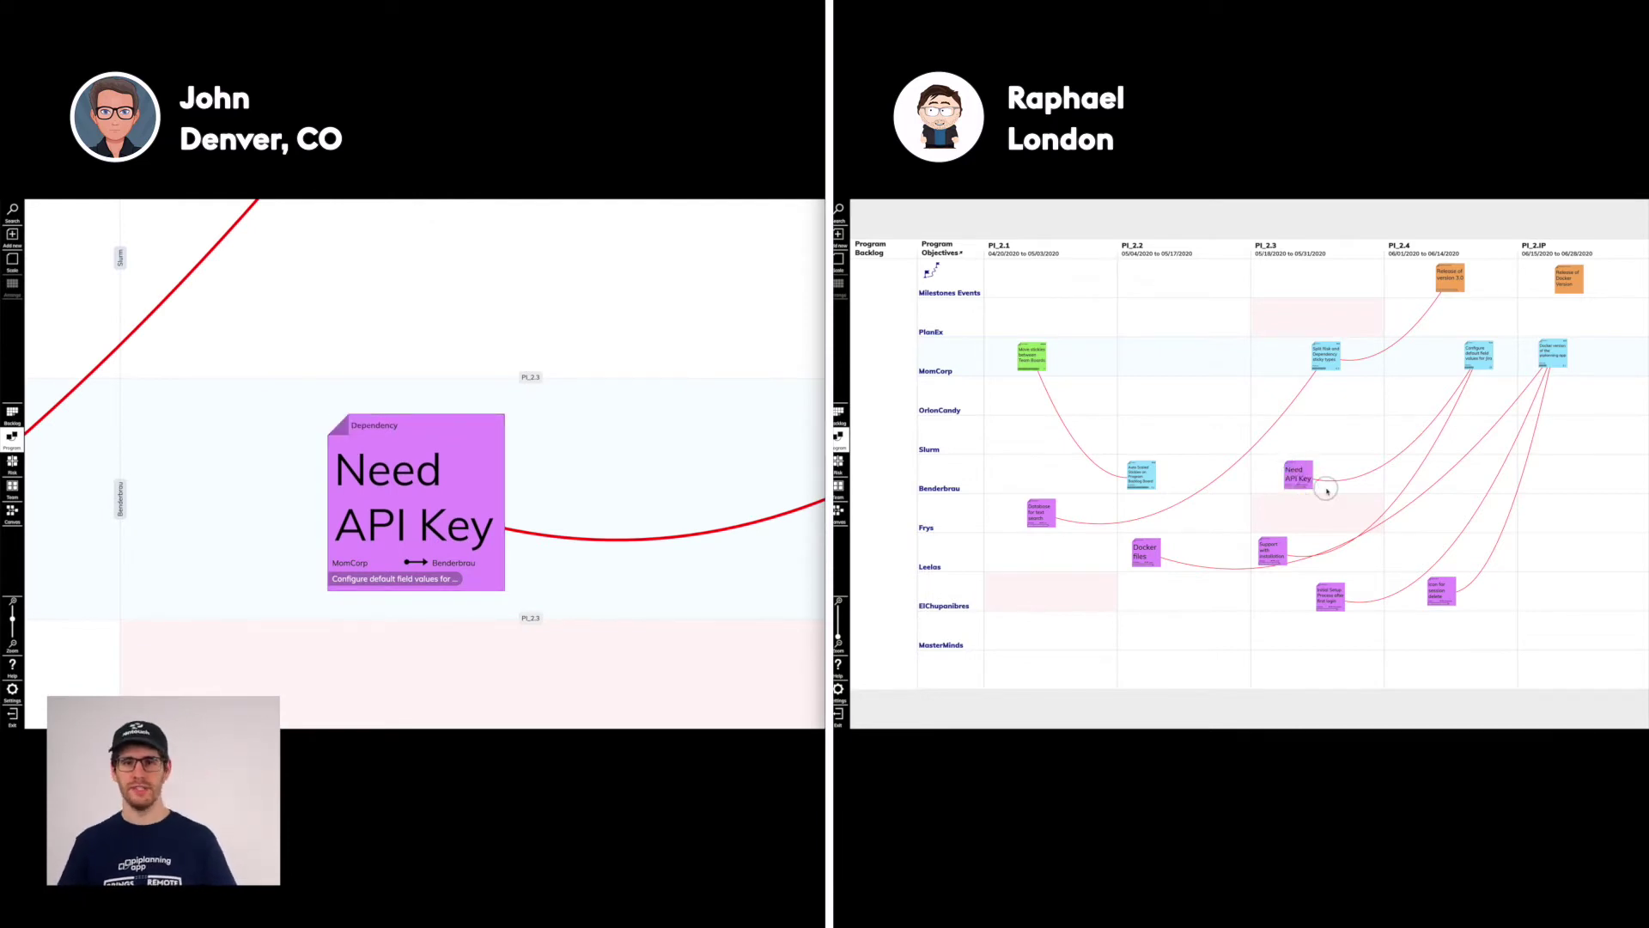
drag(1311, 475, 1289, 473)
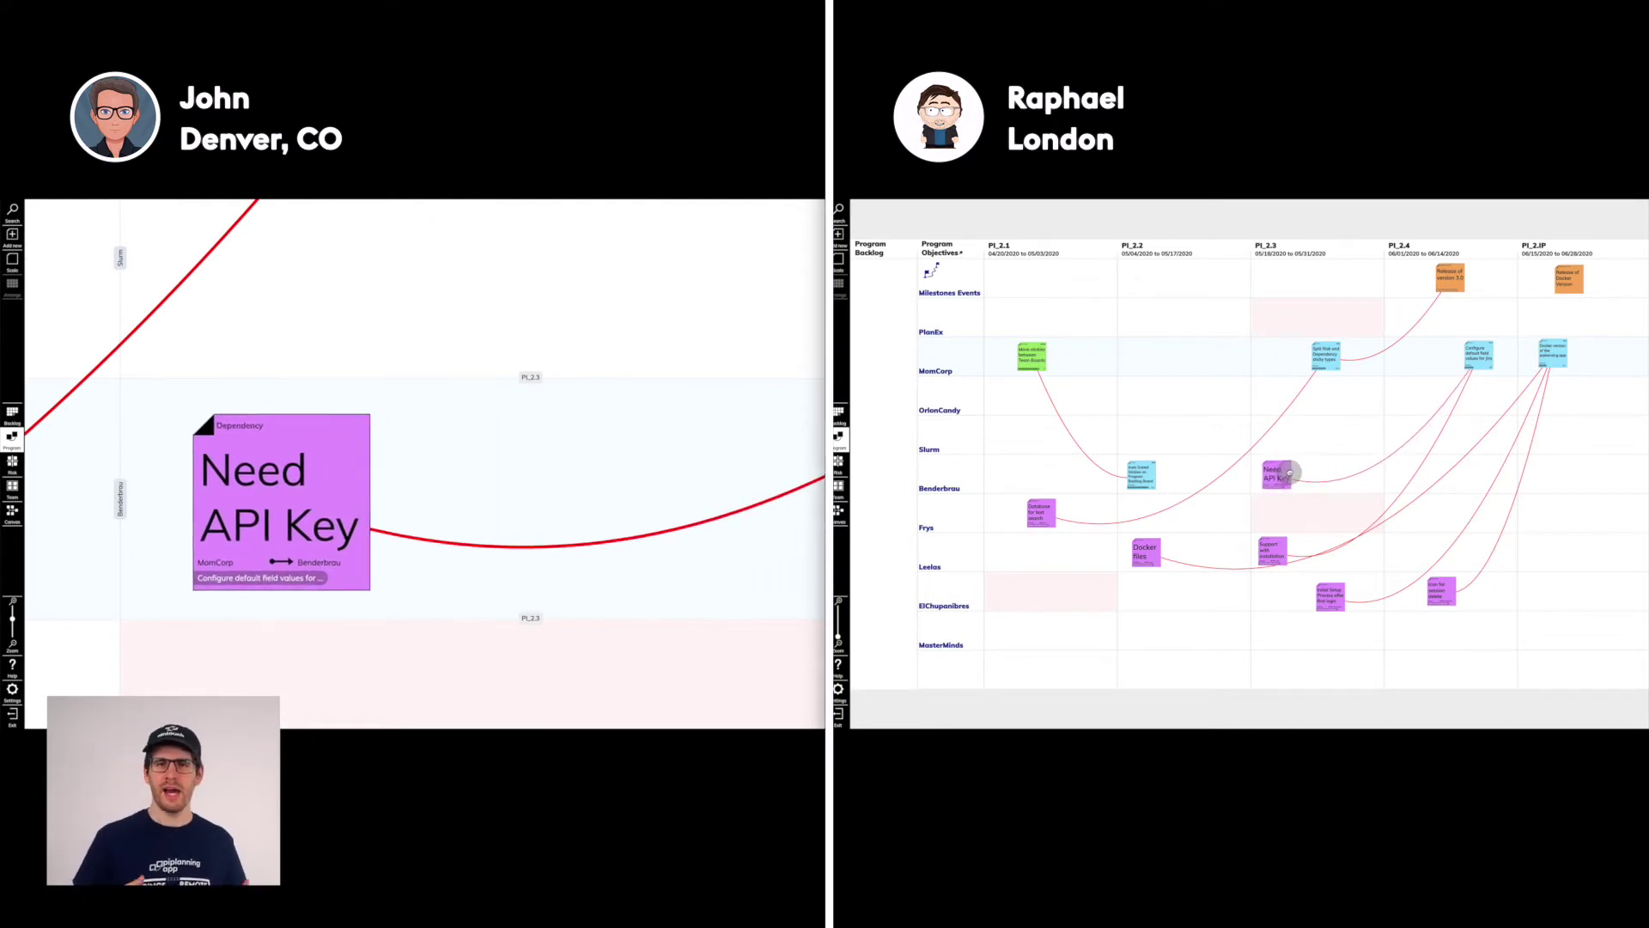
click(1287, 493)
Append "and more information" to the Need API Key sticky's text
double_click(1274, 468)
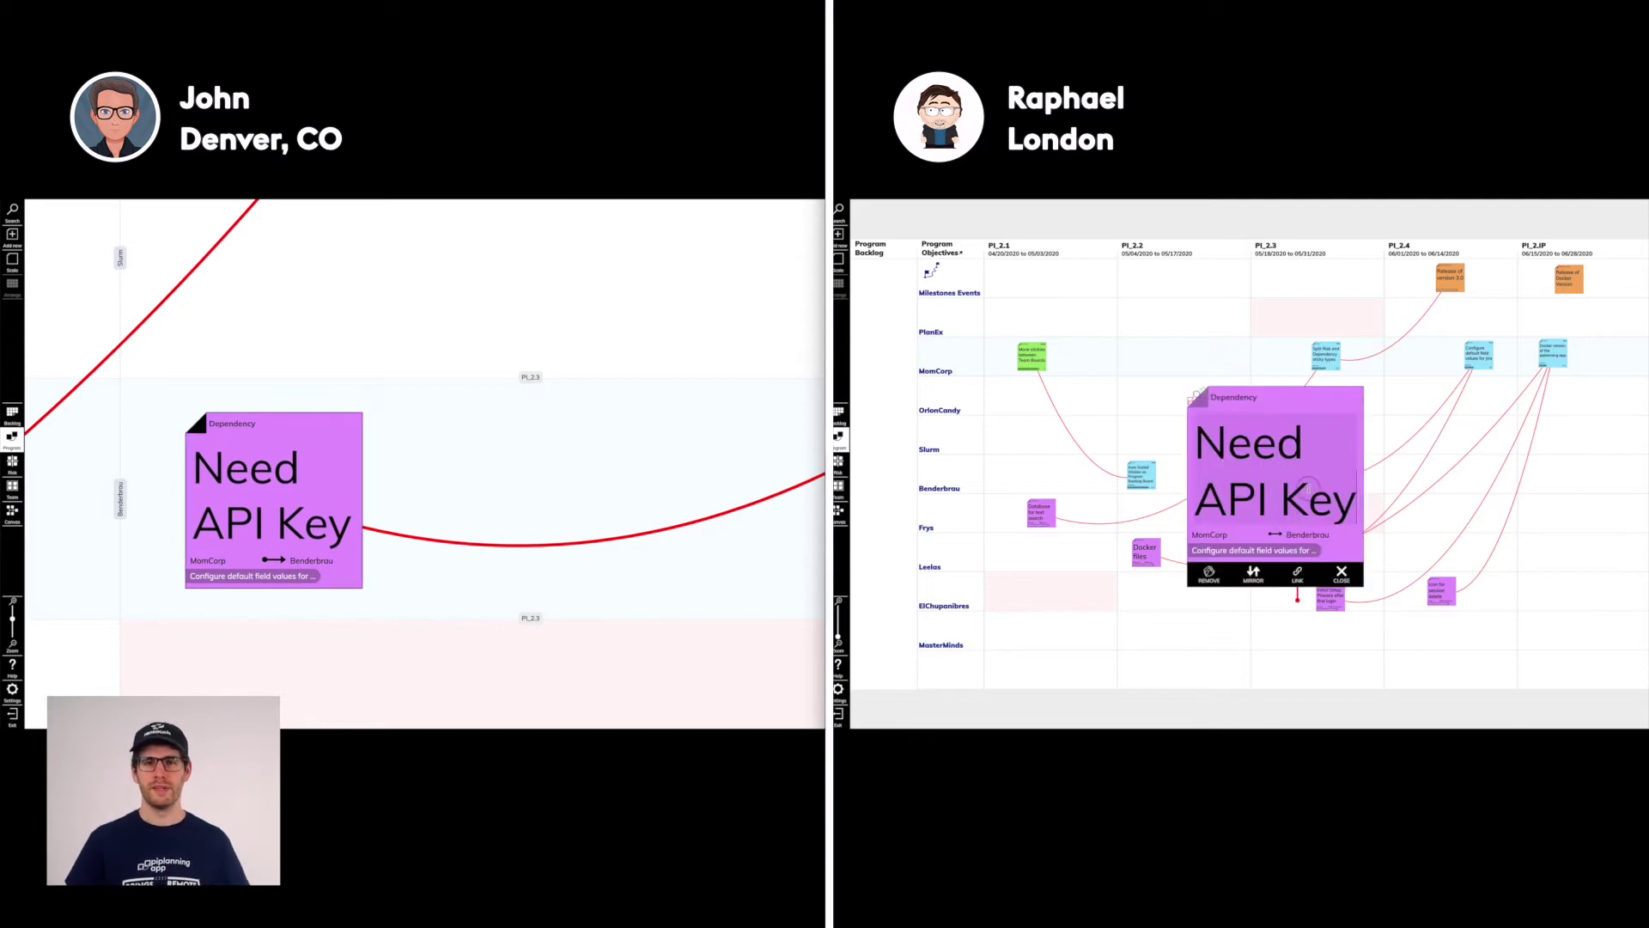
text(and more info)
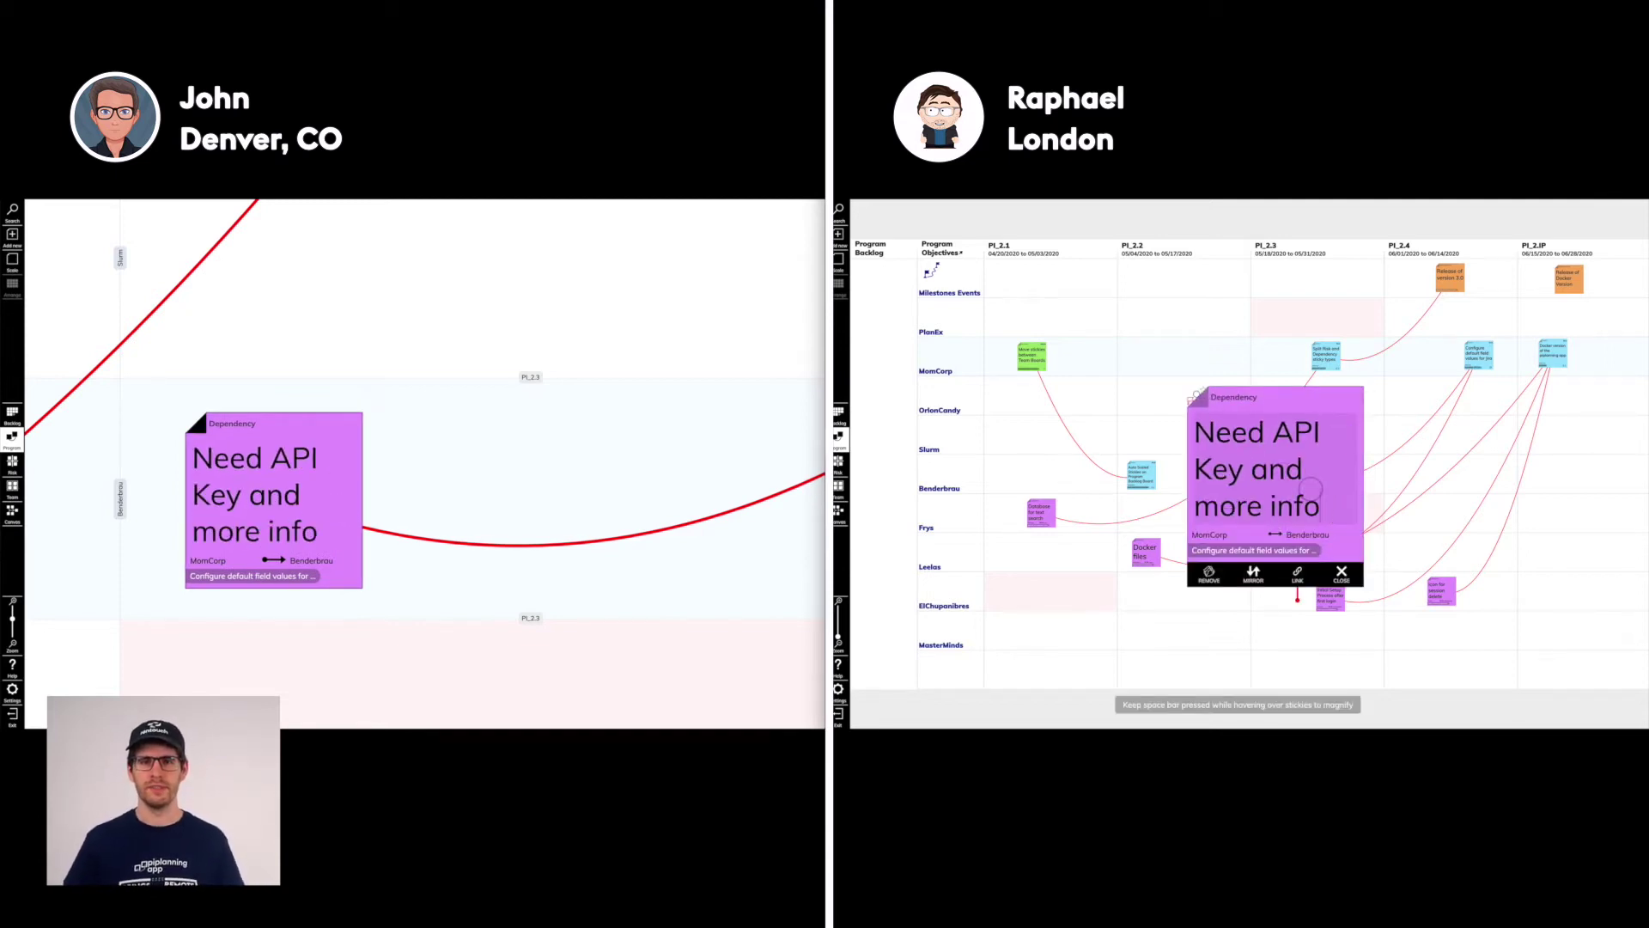
text(rmation)
key(Escape)
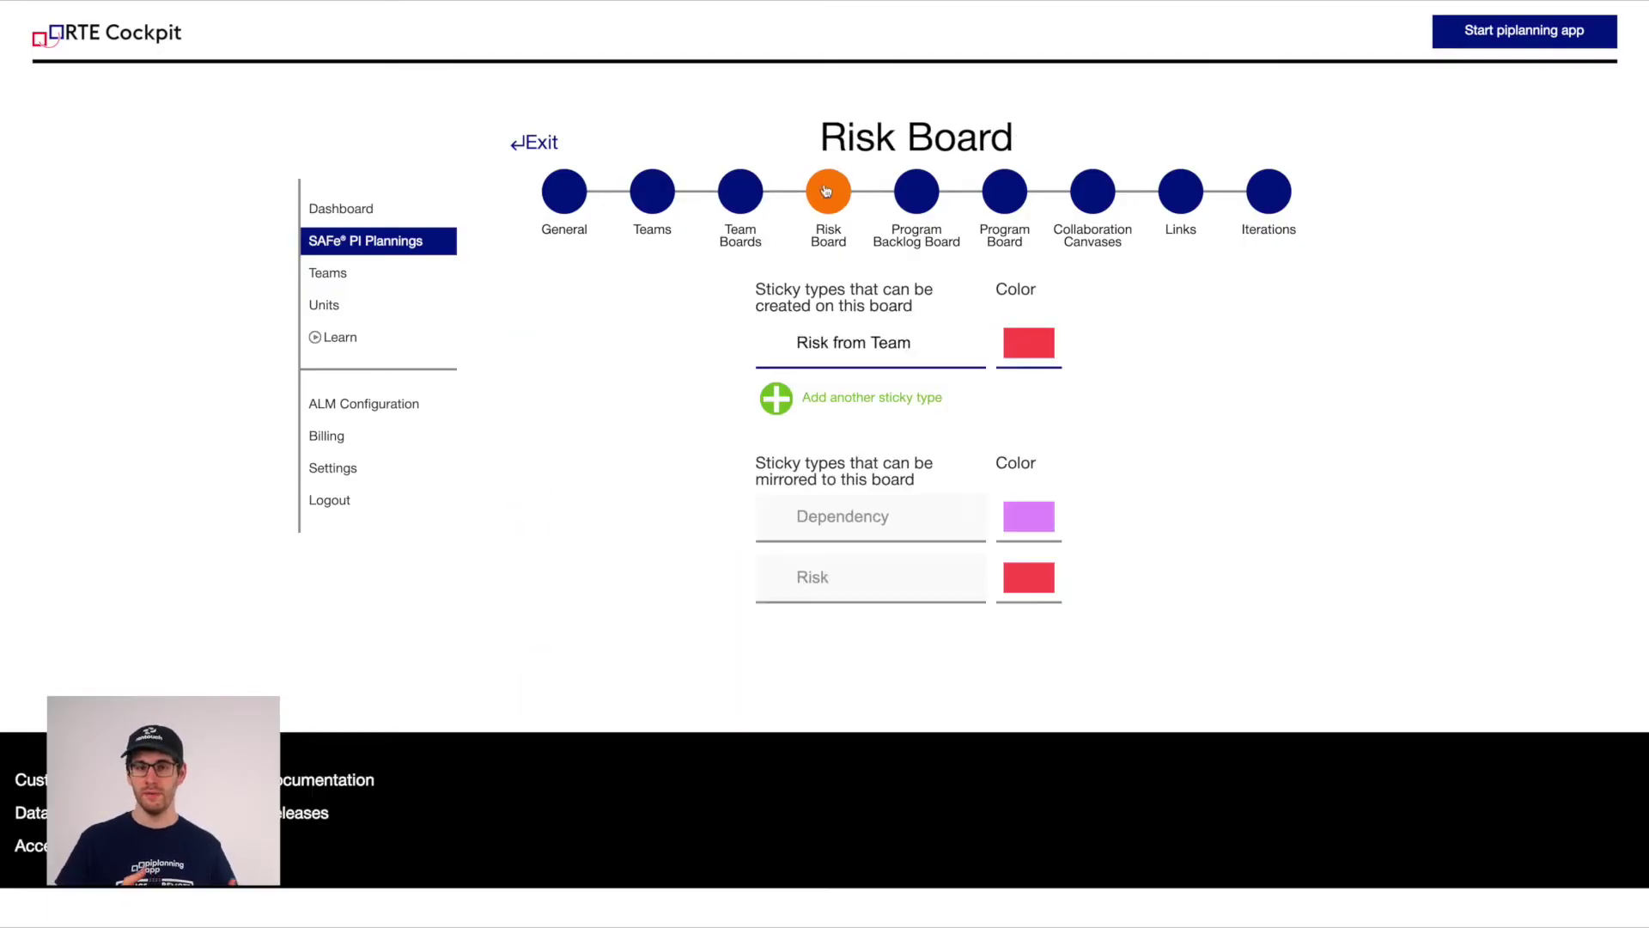
Launch the PI planning boards and open the Benderbrau team board
click(1006, 194)
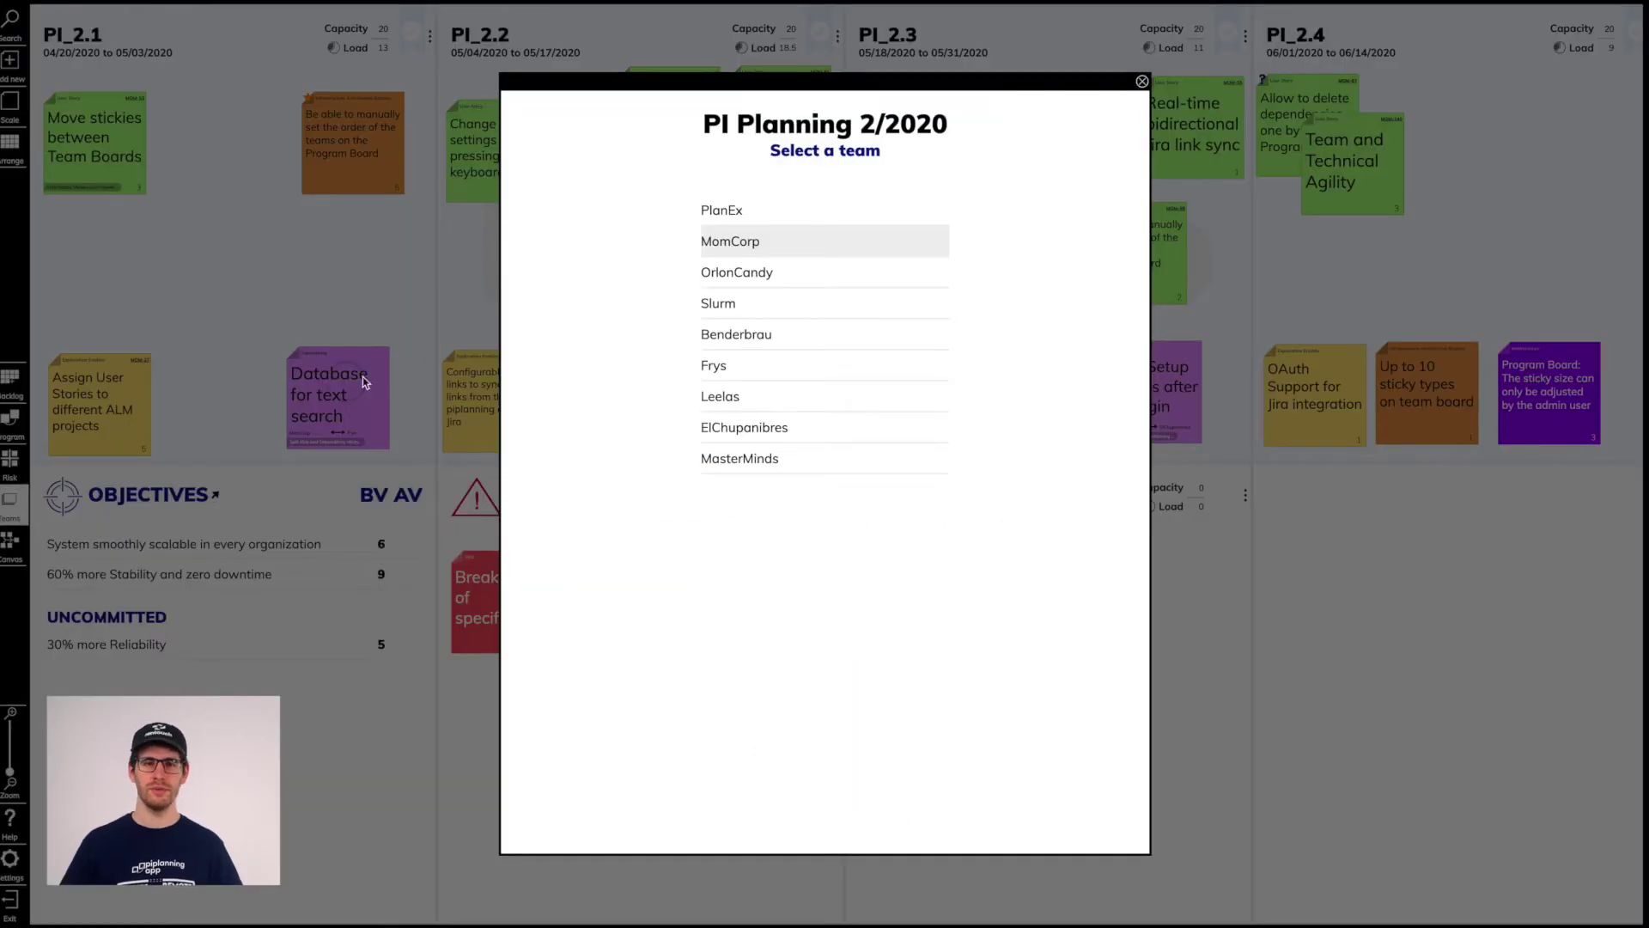
click(721, 210)
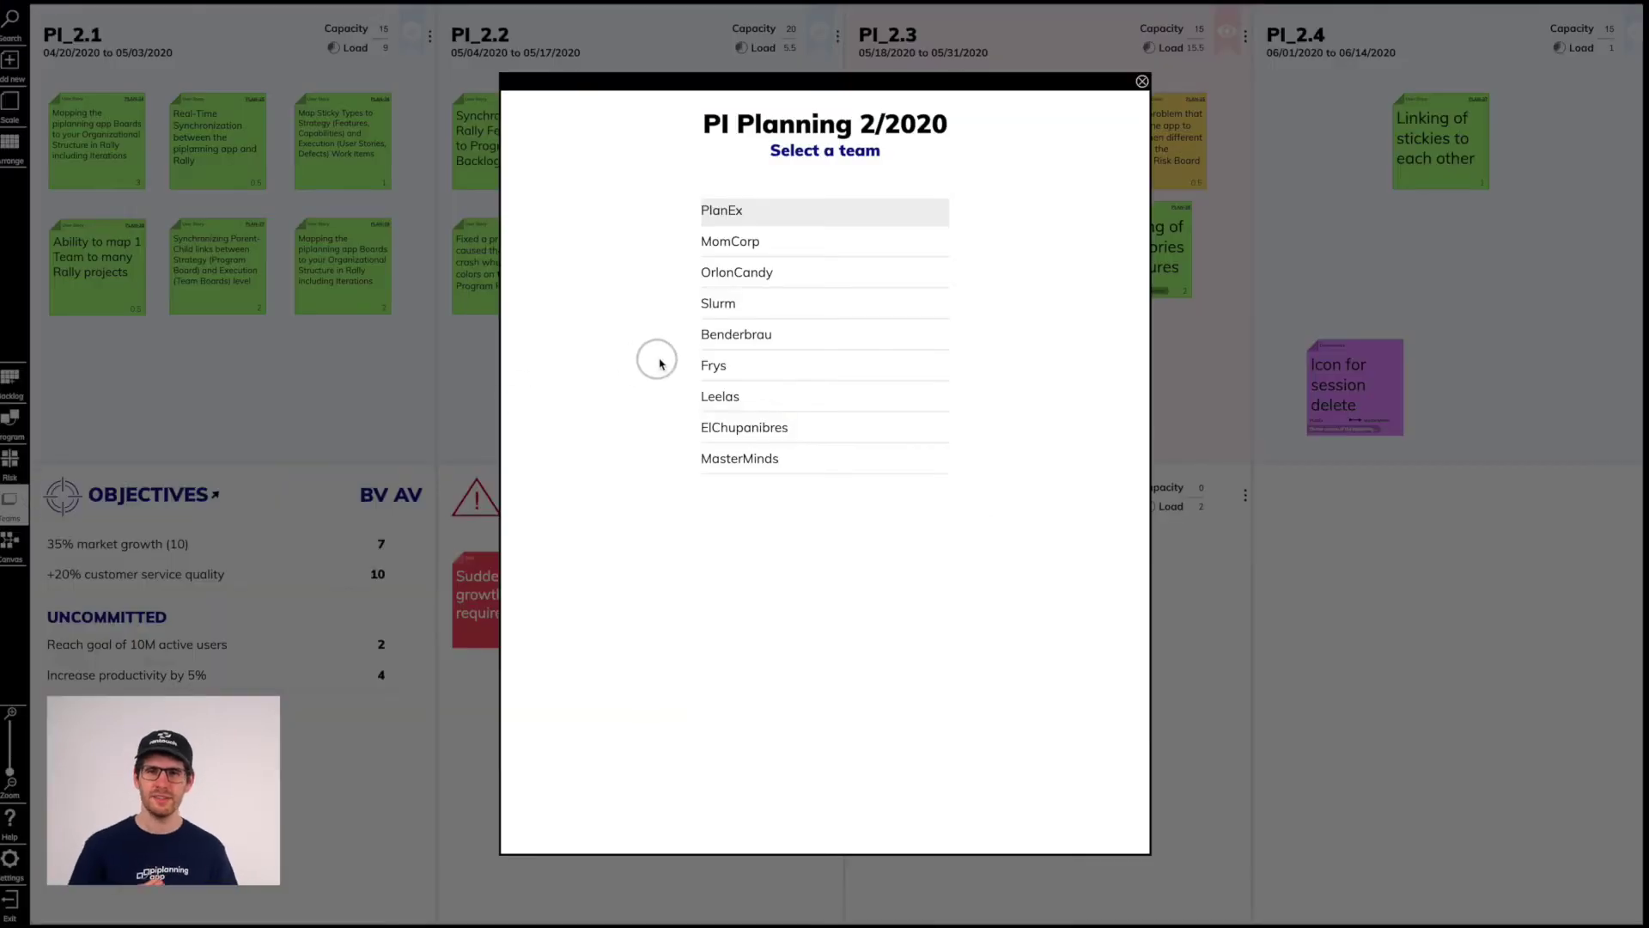
click(726, 340)
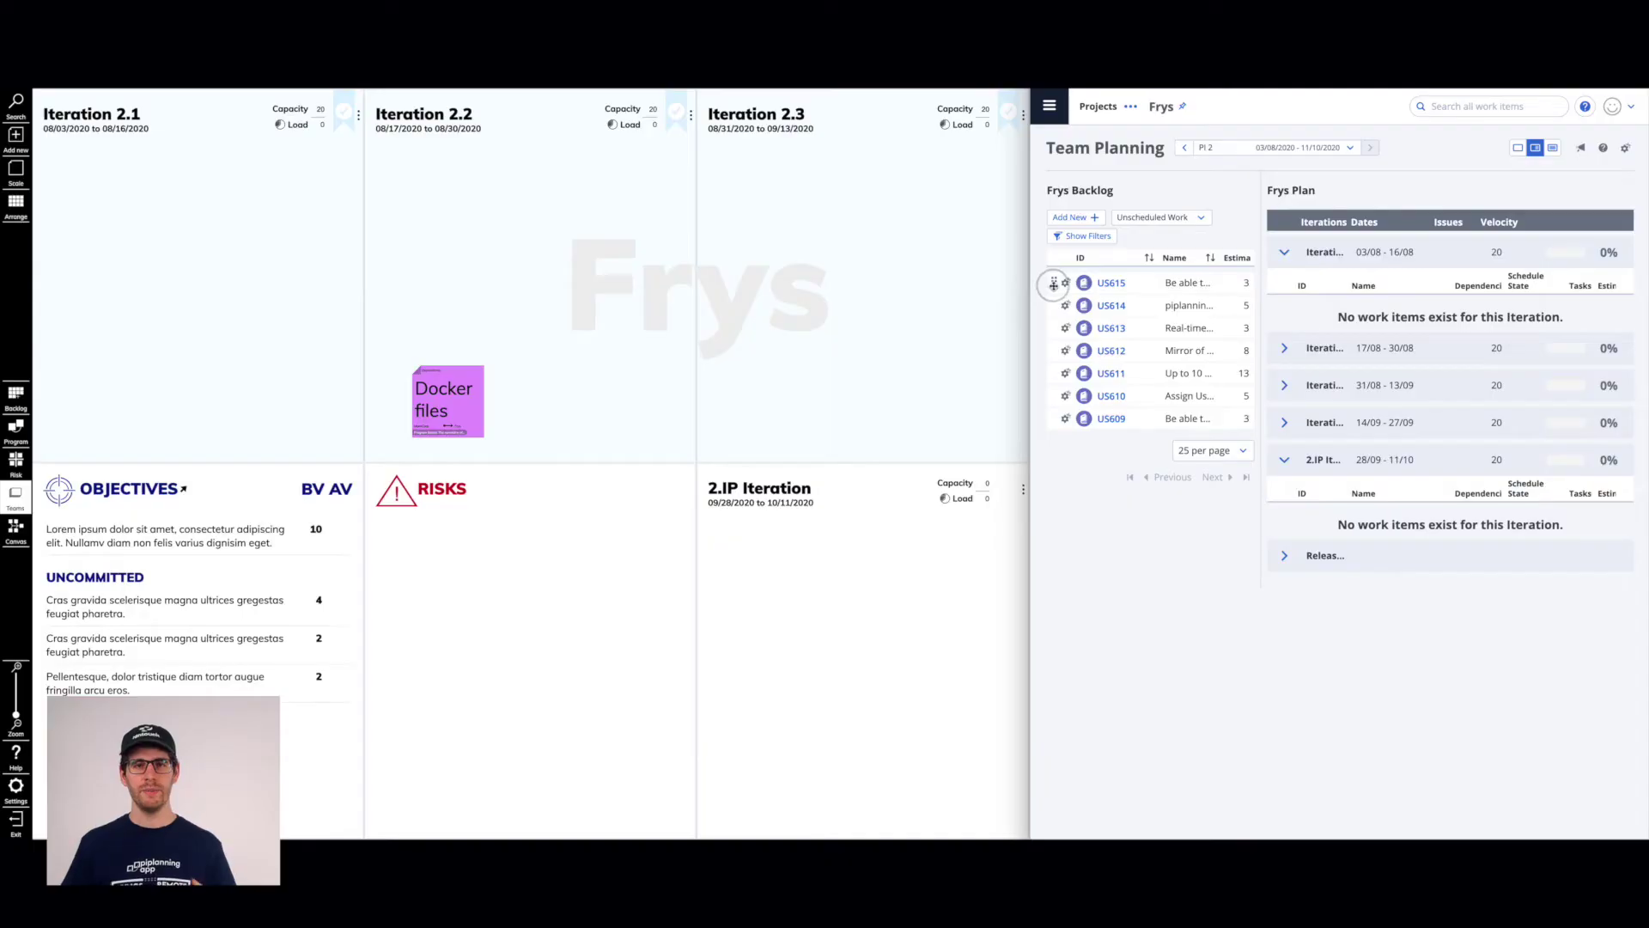
Plan stories US615, US614, US613, US612 and US611 from the Frys Backlog into iteration 2.IP
drag(1065, 283, 1322, 471)
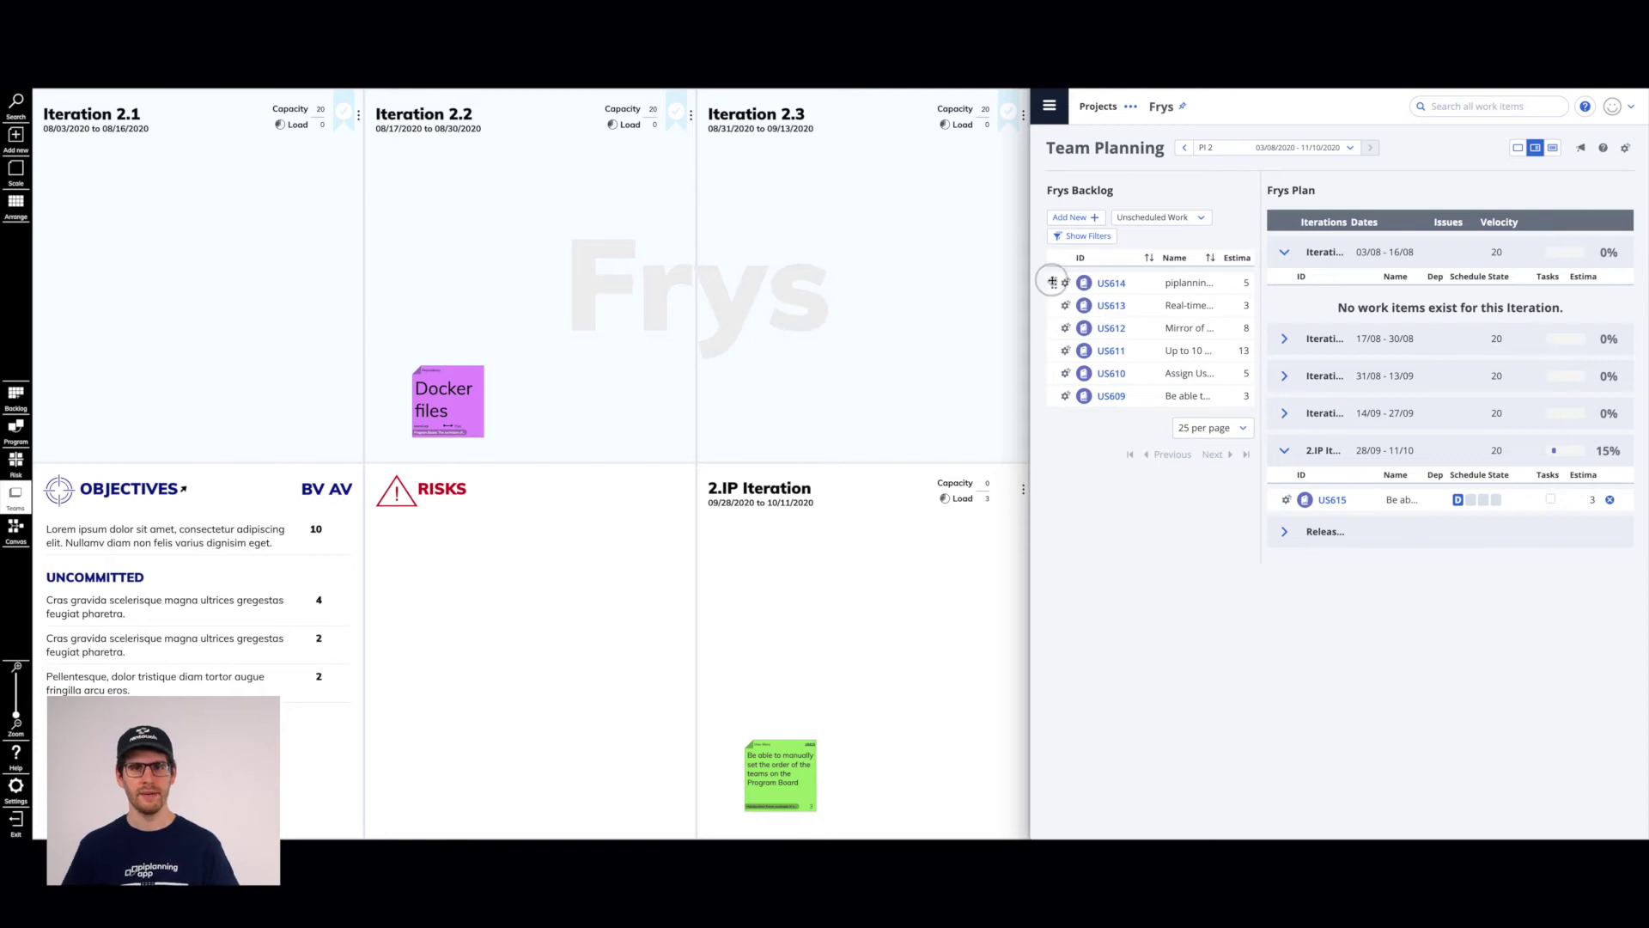
drag(1052, 281, 1343, 499)
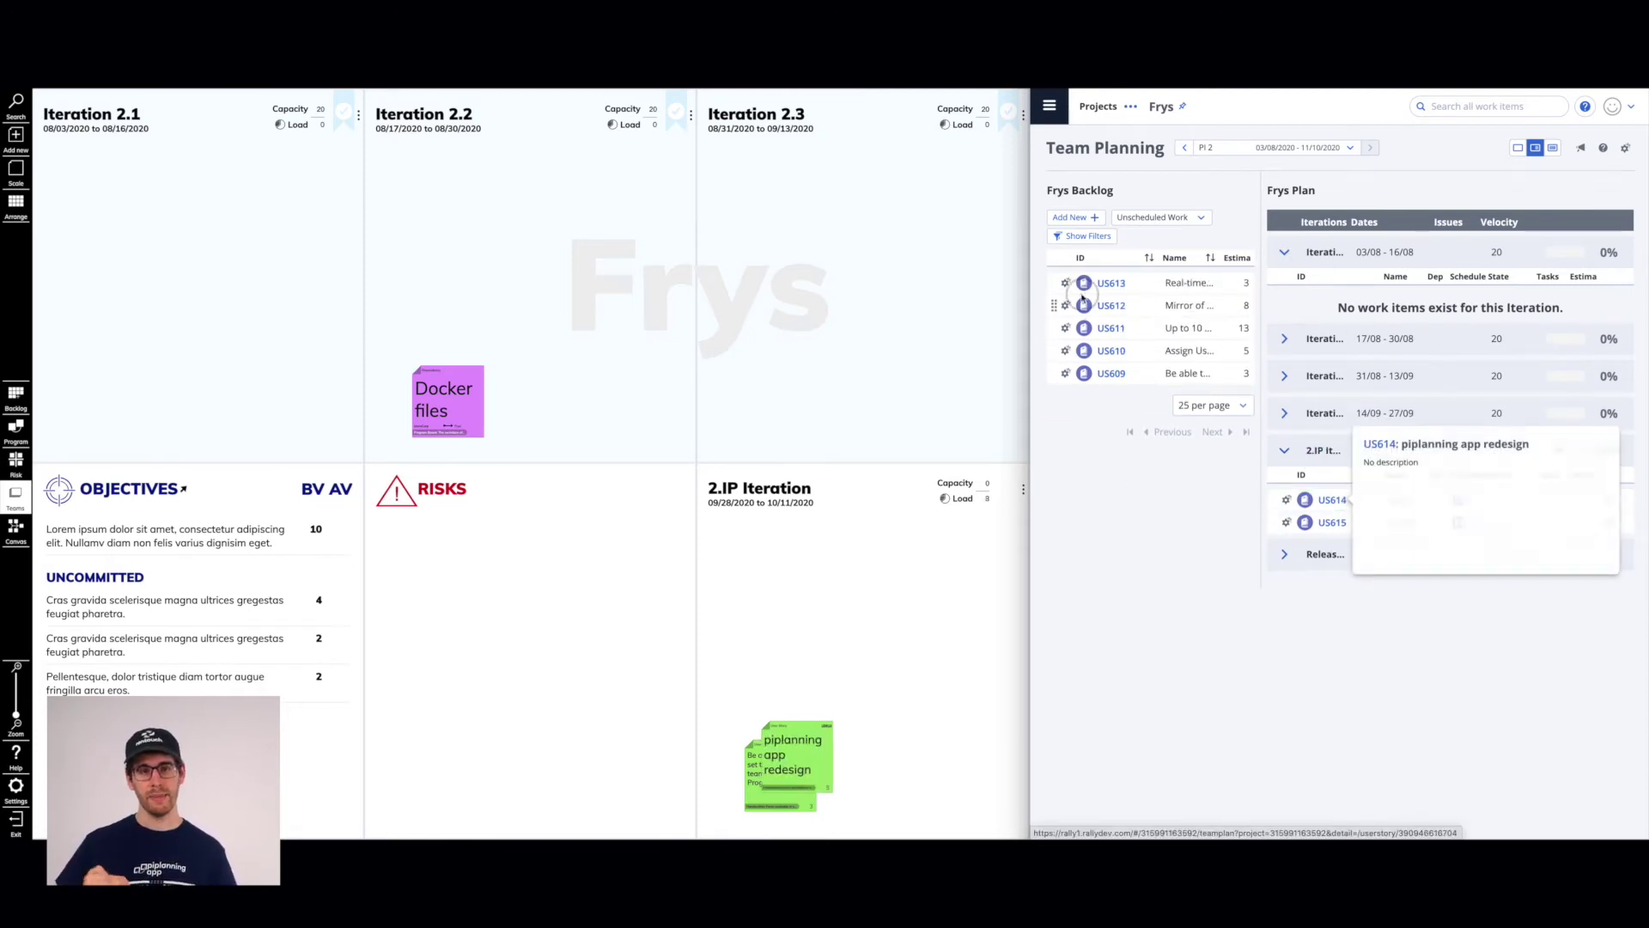
drag(1054, 283, 1380, 543)
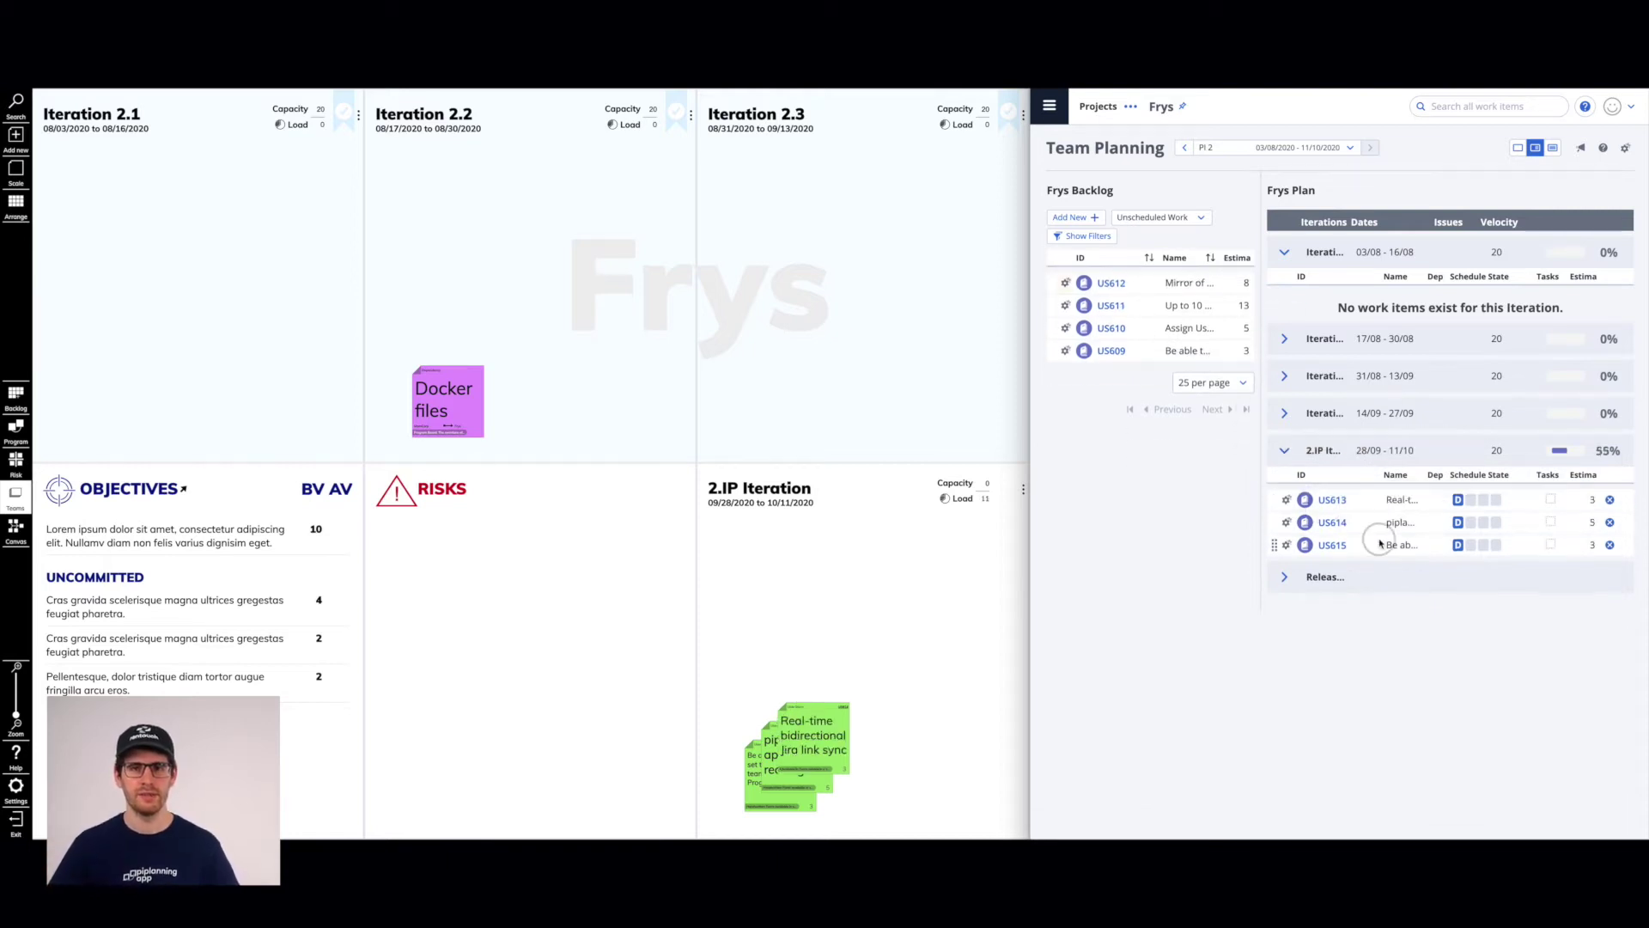
drag(1055, 282, 1301, 549)
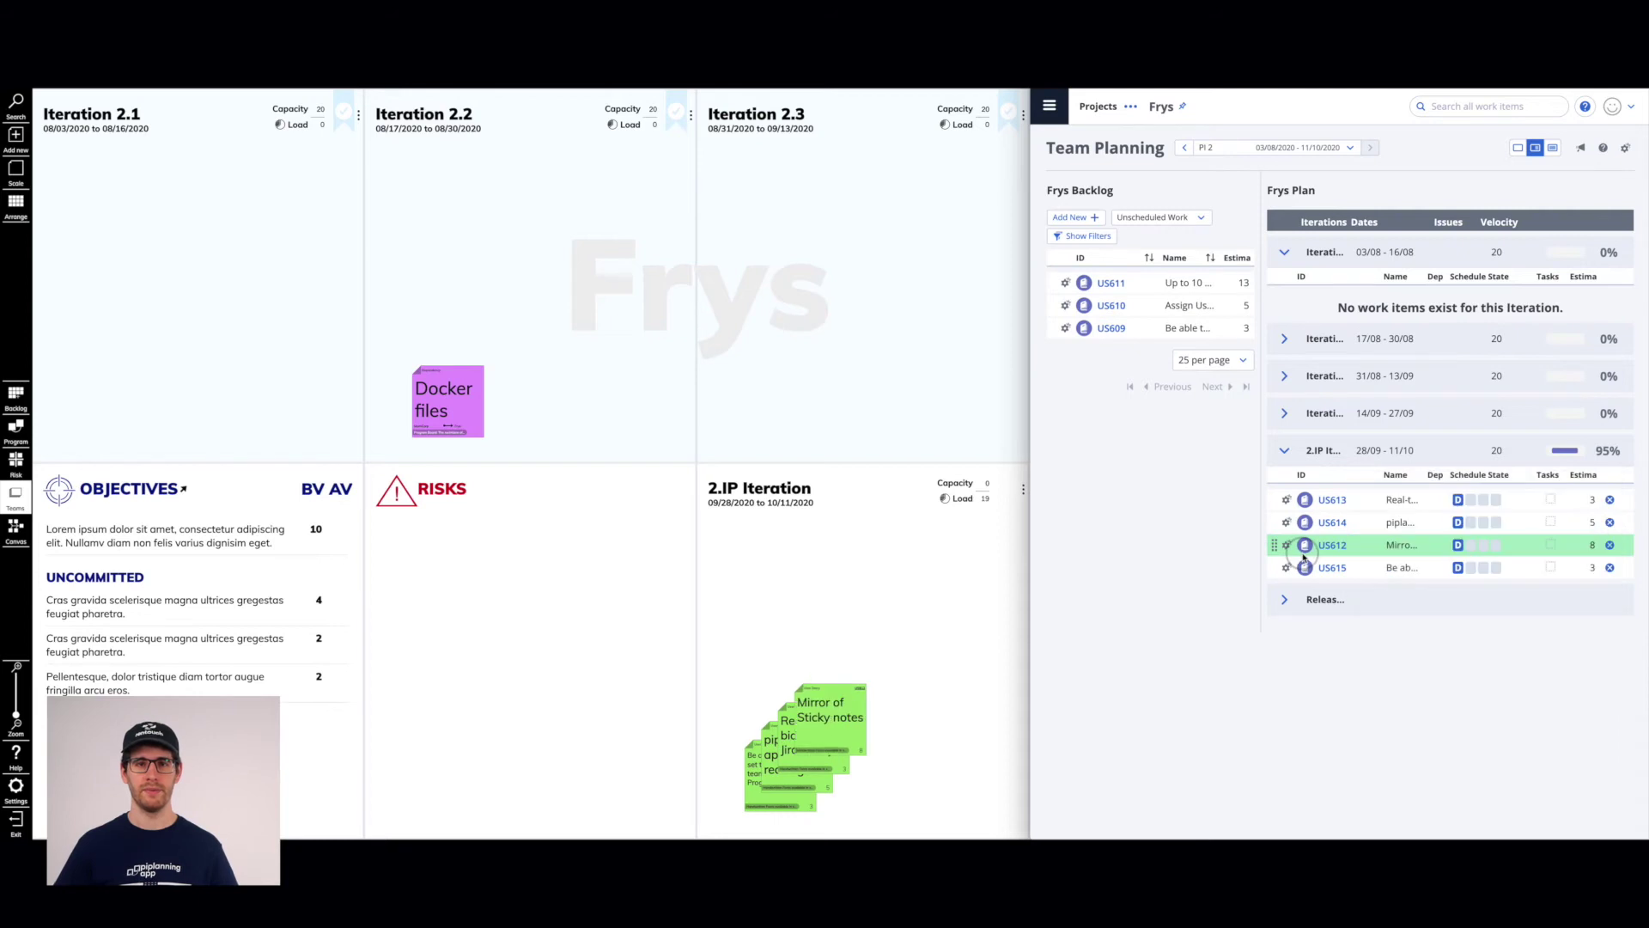
drag(1056, 283, 1327, 567)
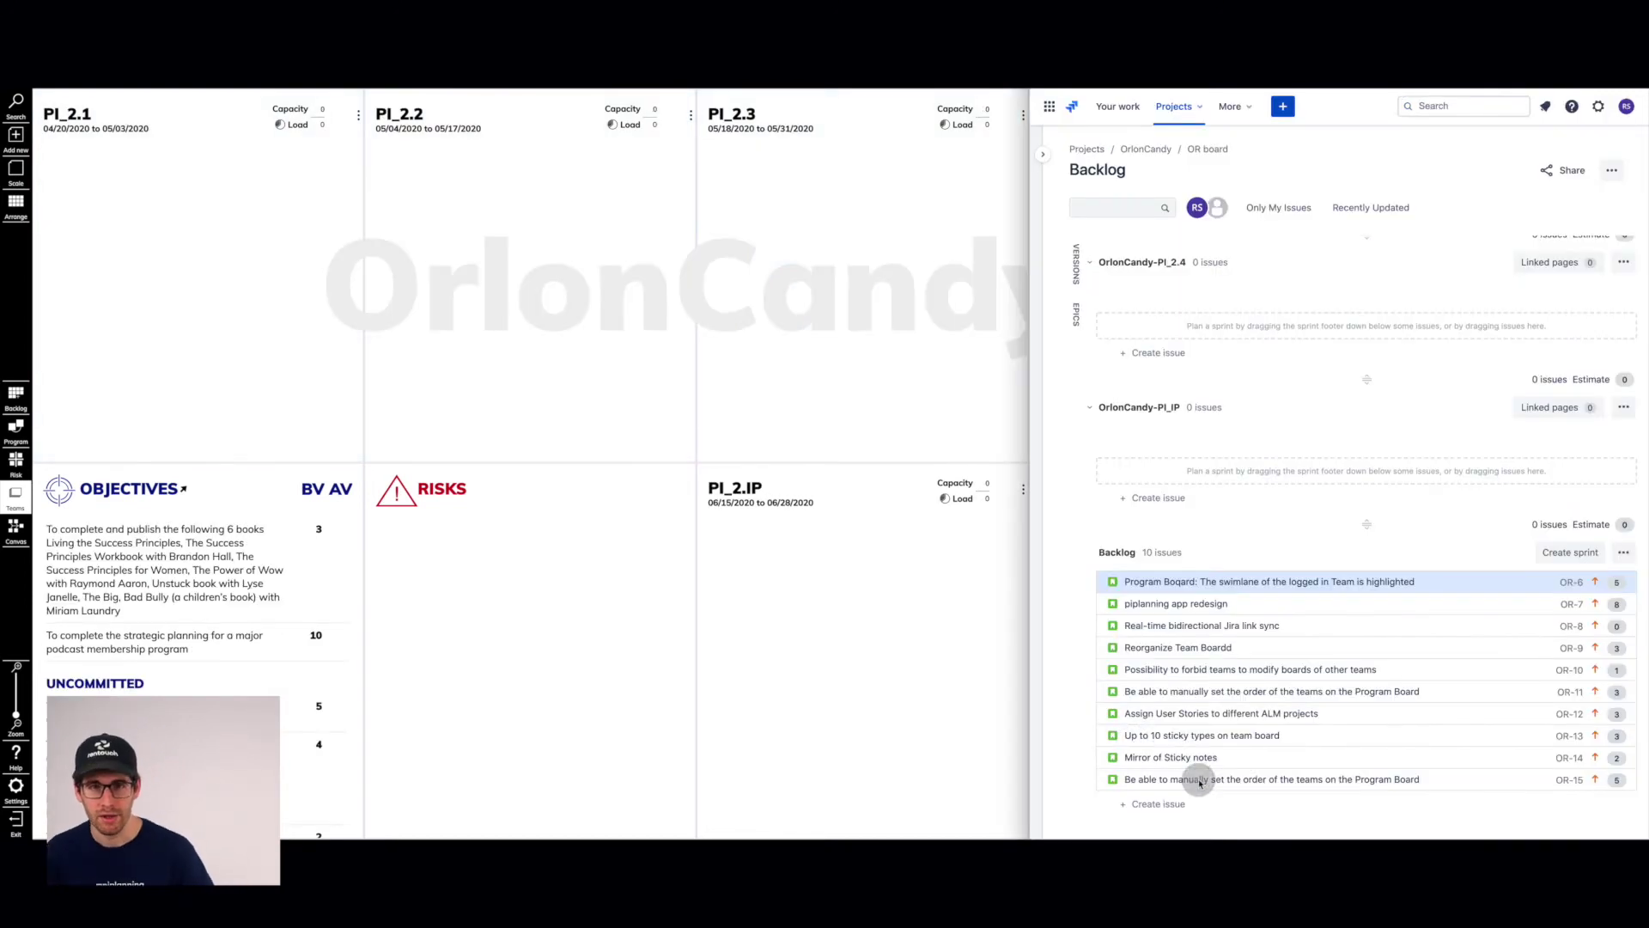
Move the ten OrlonCandy issues into the PI_IP sprint, then unpile and grid-arrange the PI_2.IP stickies
shift+click(1204, 782)
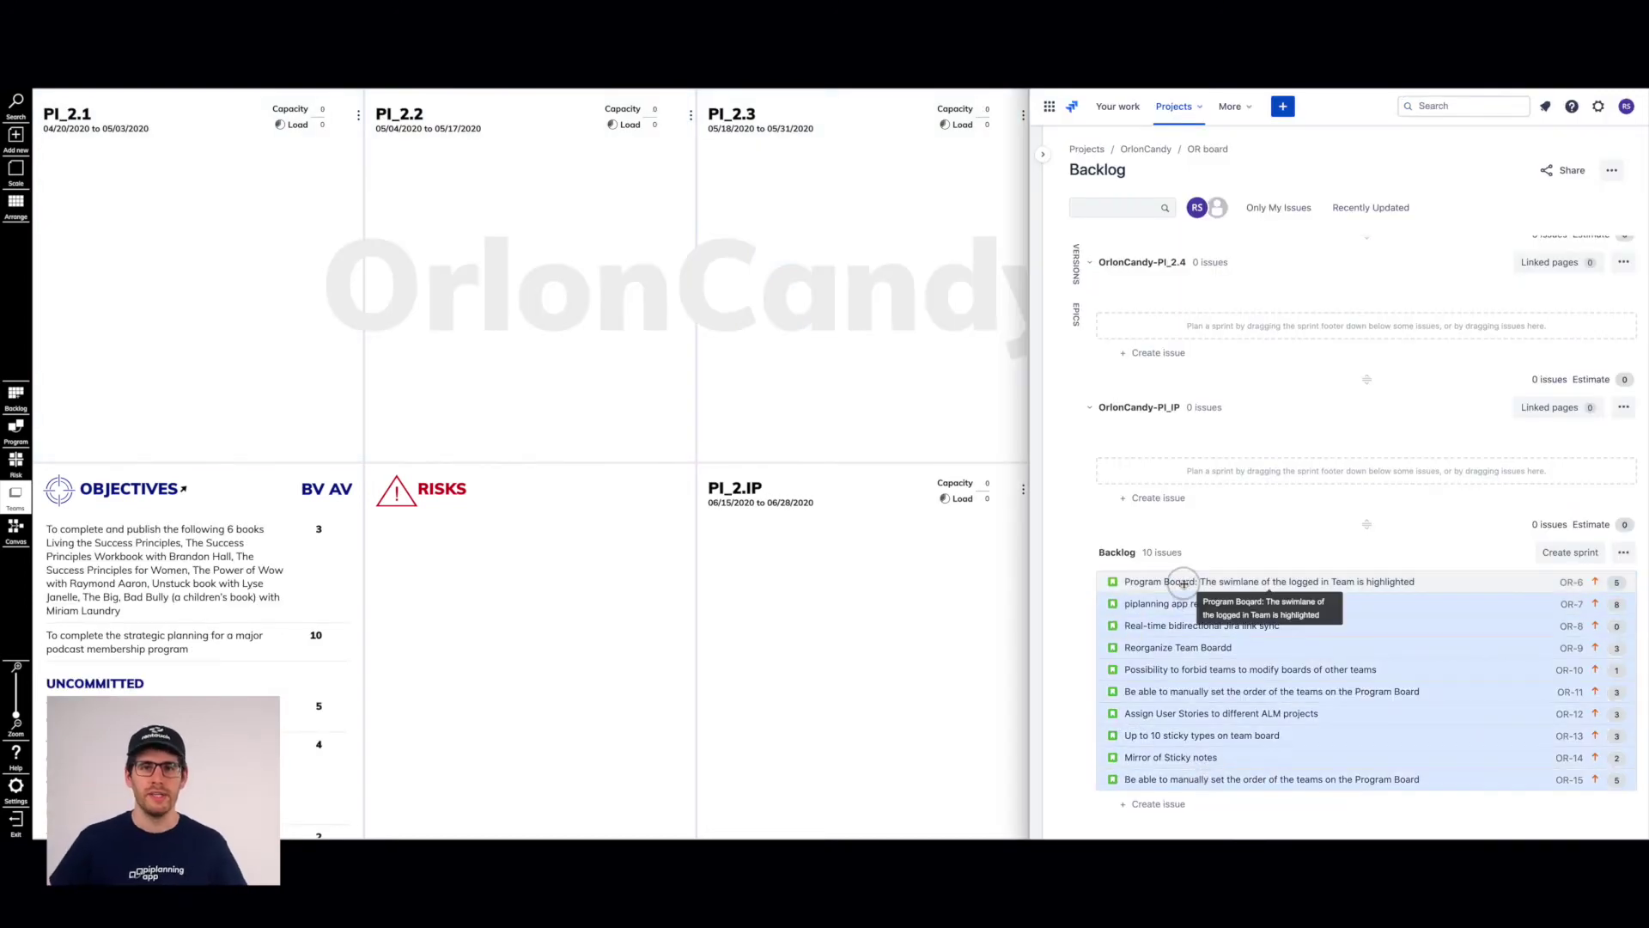
drag(1184, 584, 1211, 469)
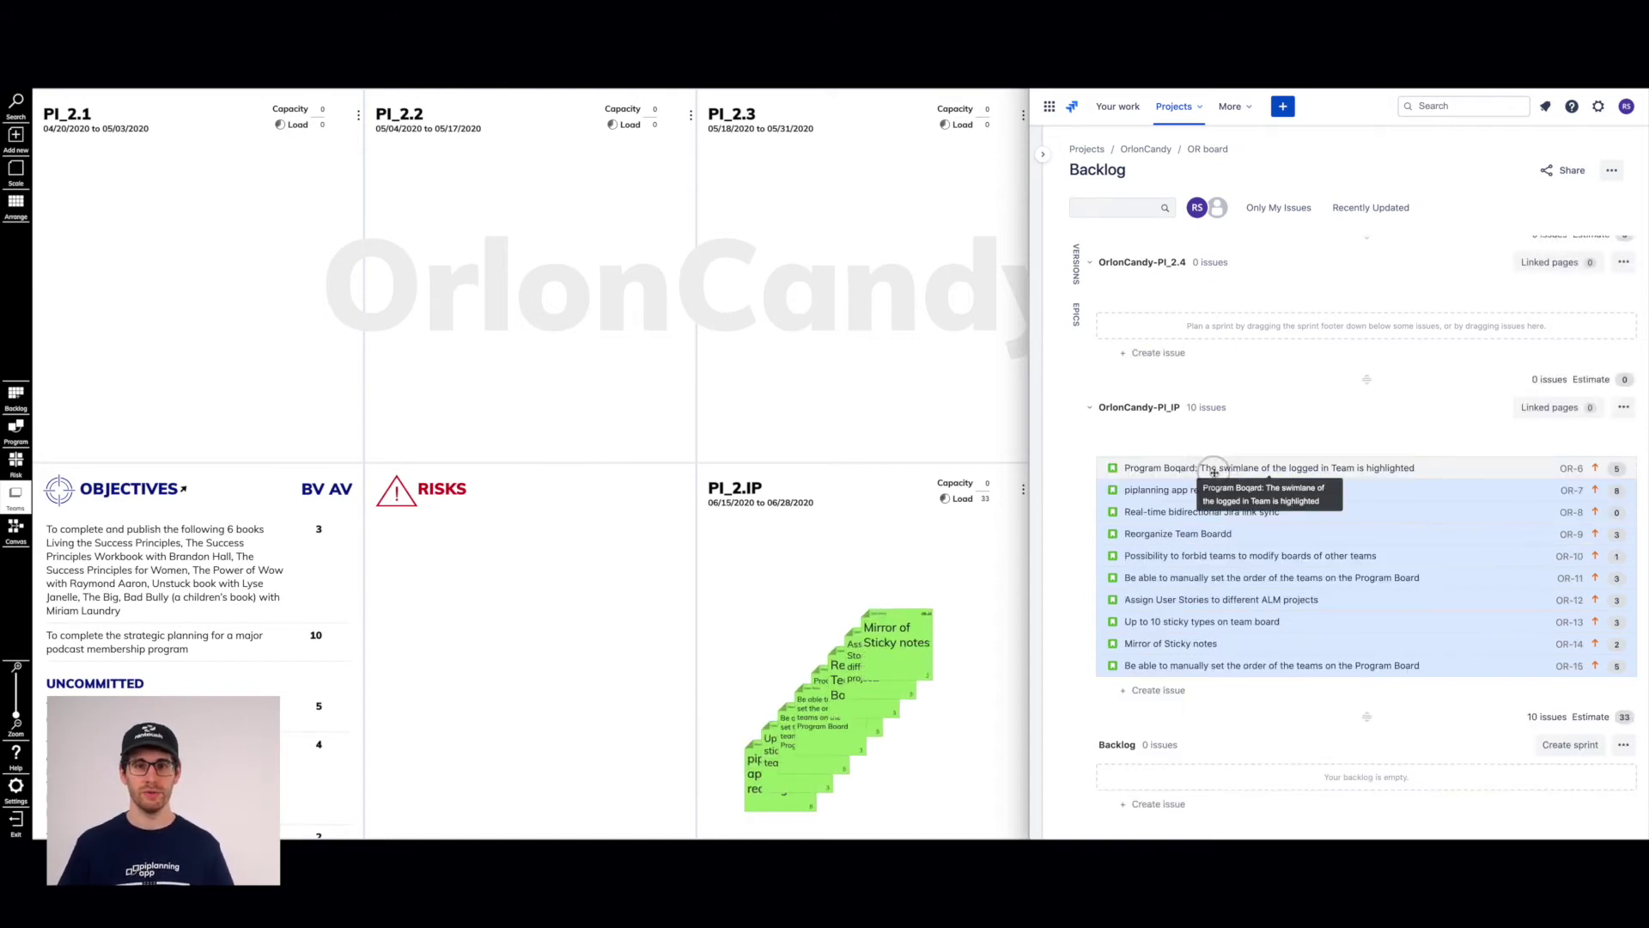
drag(920, 625, 1001, 563)
drag(896, 645, 898, 553)
drag(863, 678, 769, 554)
drag(829, 713, 760, 657)
drag(825, 704, 863, 672)
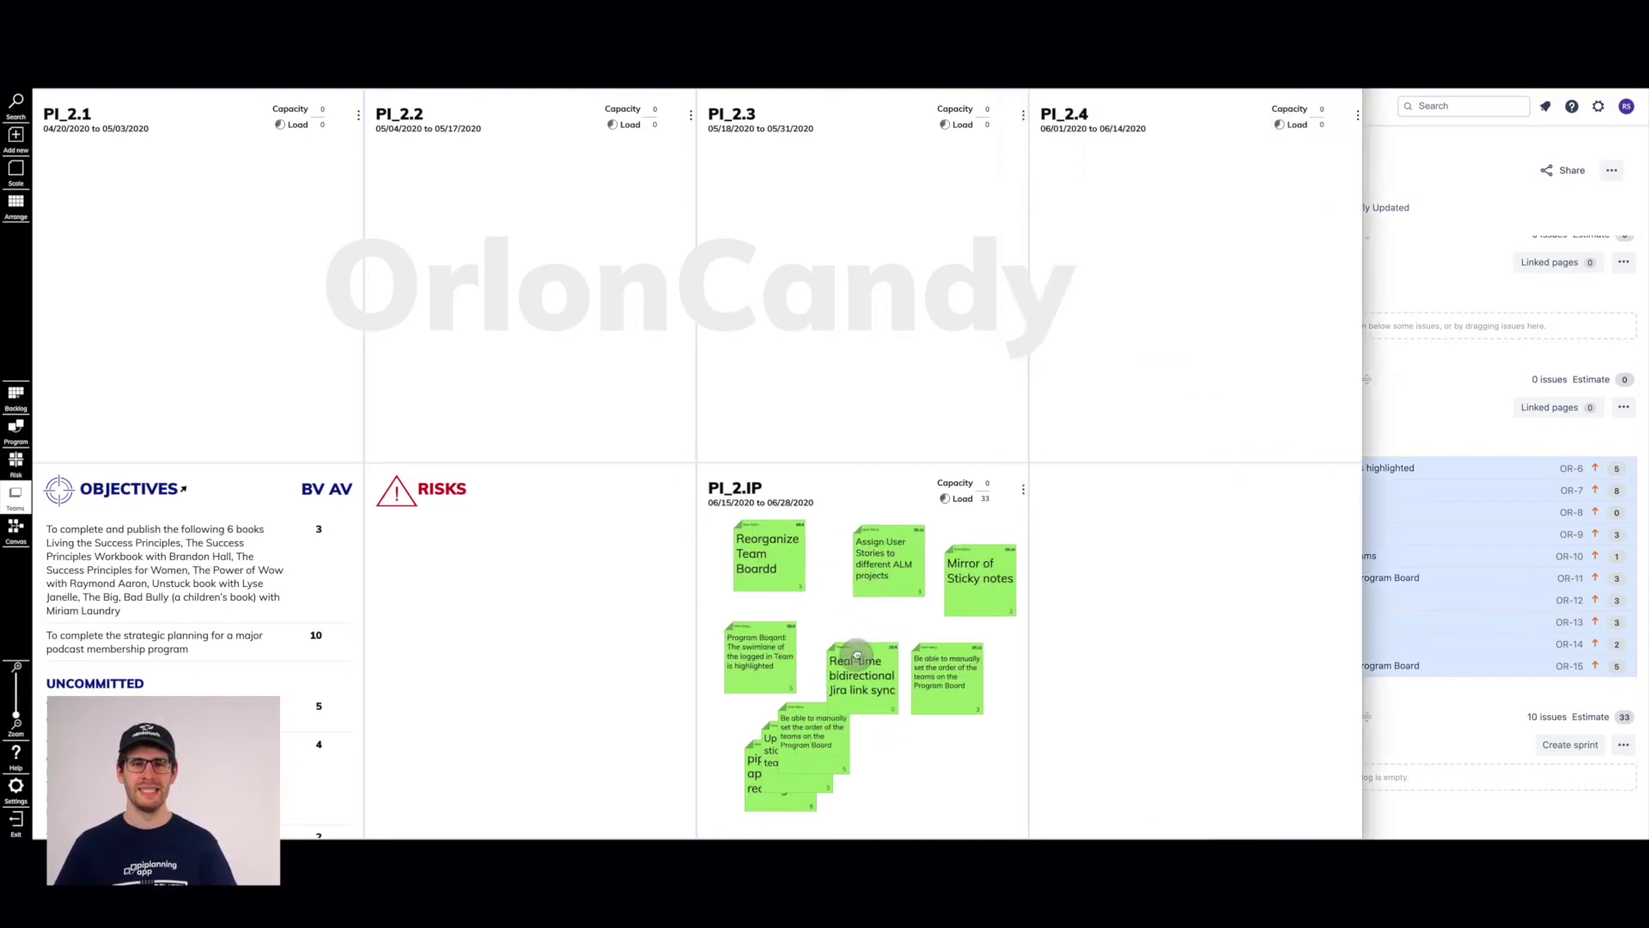
drag(812, 738, 908, 767)
click(1024, 489)
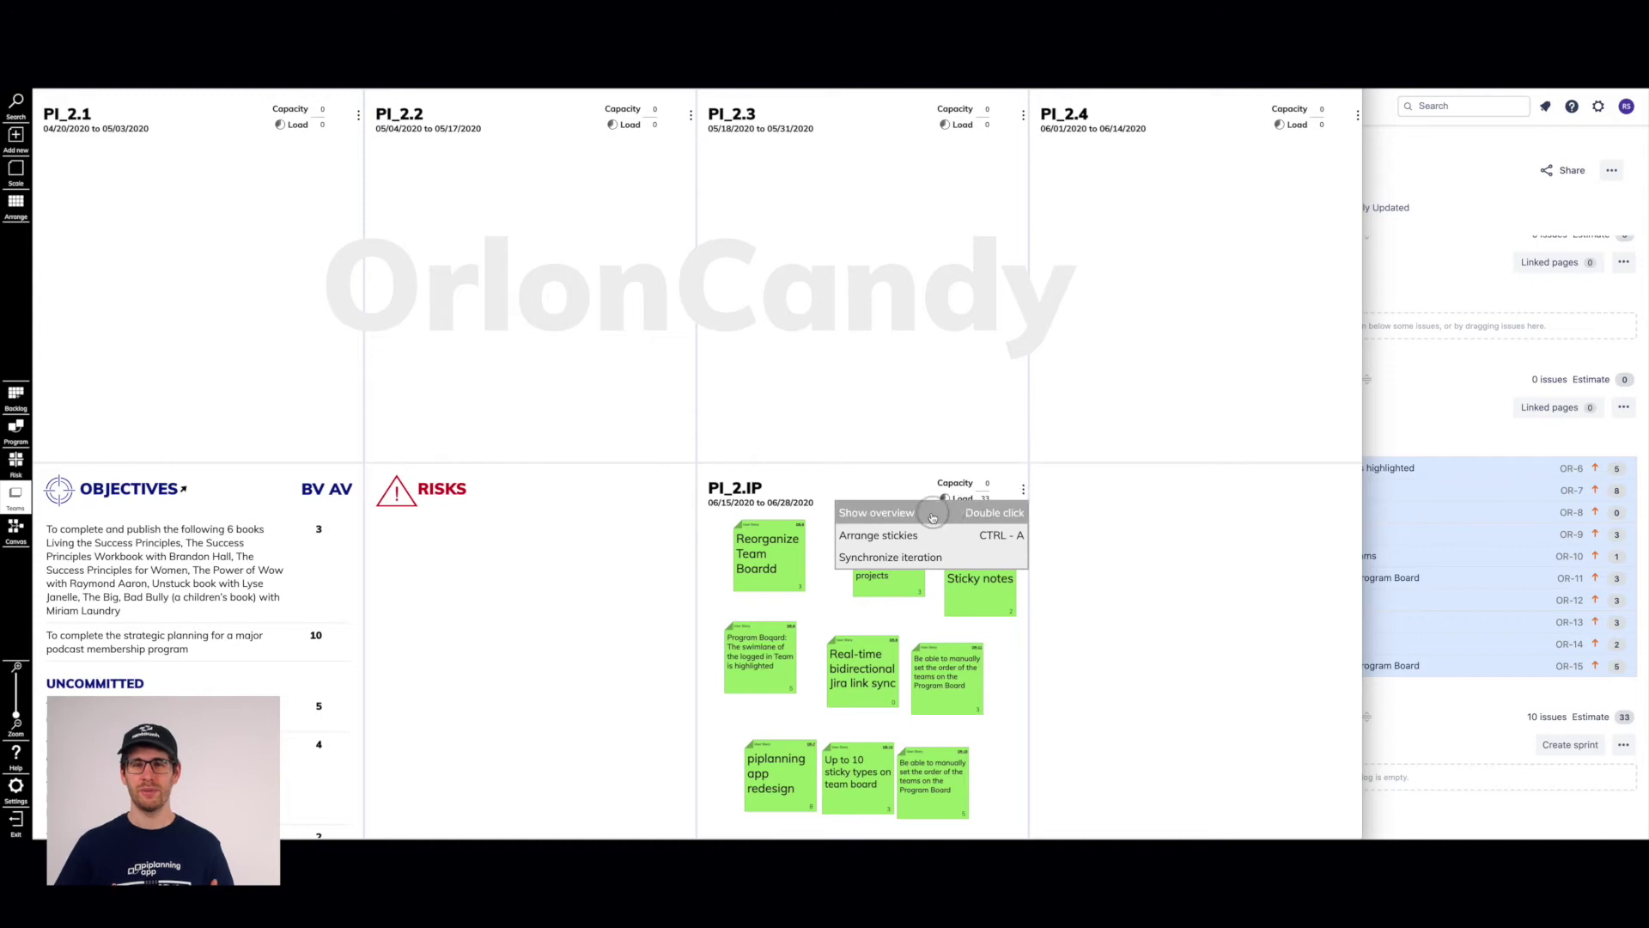
click(895, 535)
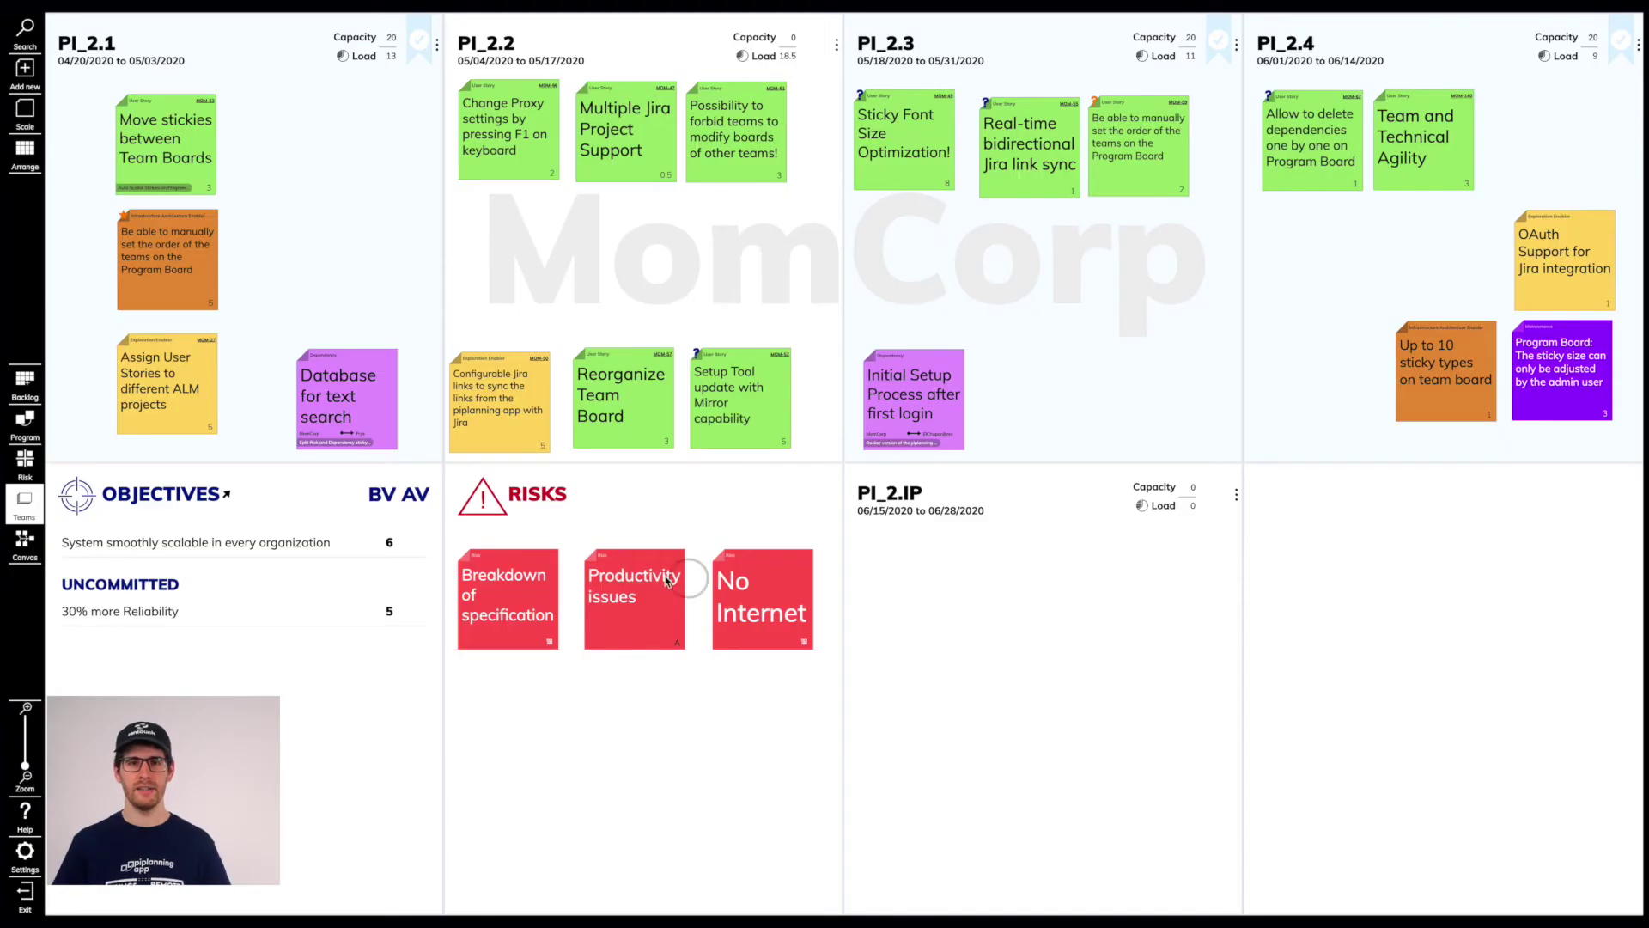
Browse the Program, Risk and Map canvas boards, then return to the Program Backlog
click(25, 386)
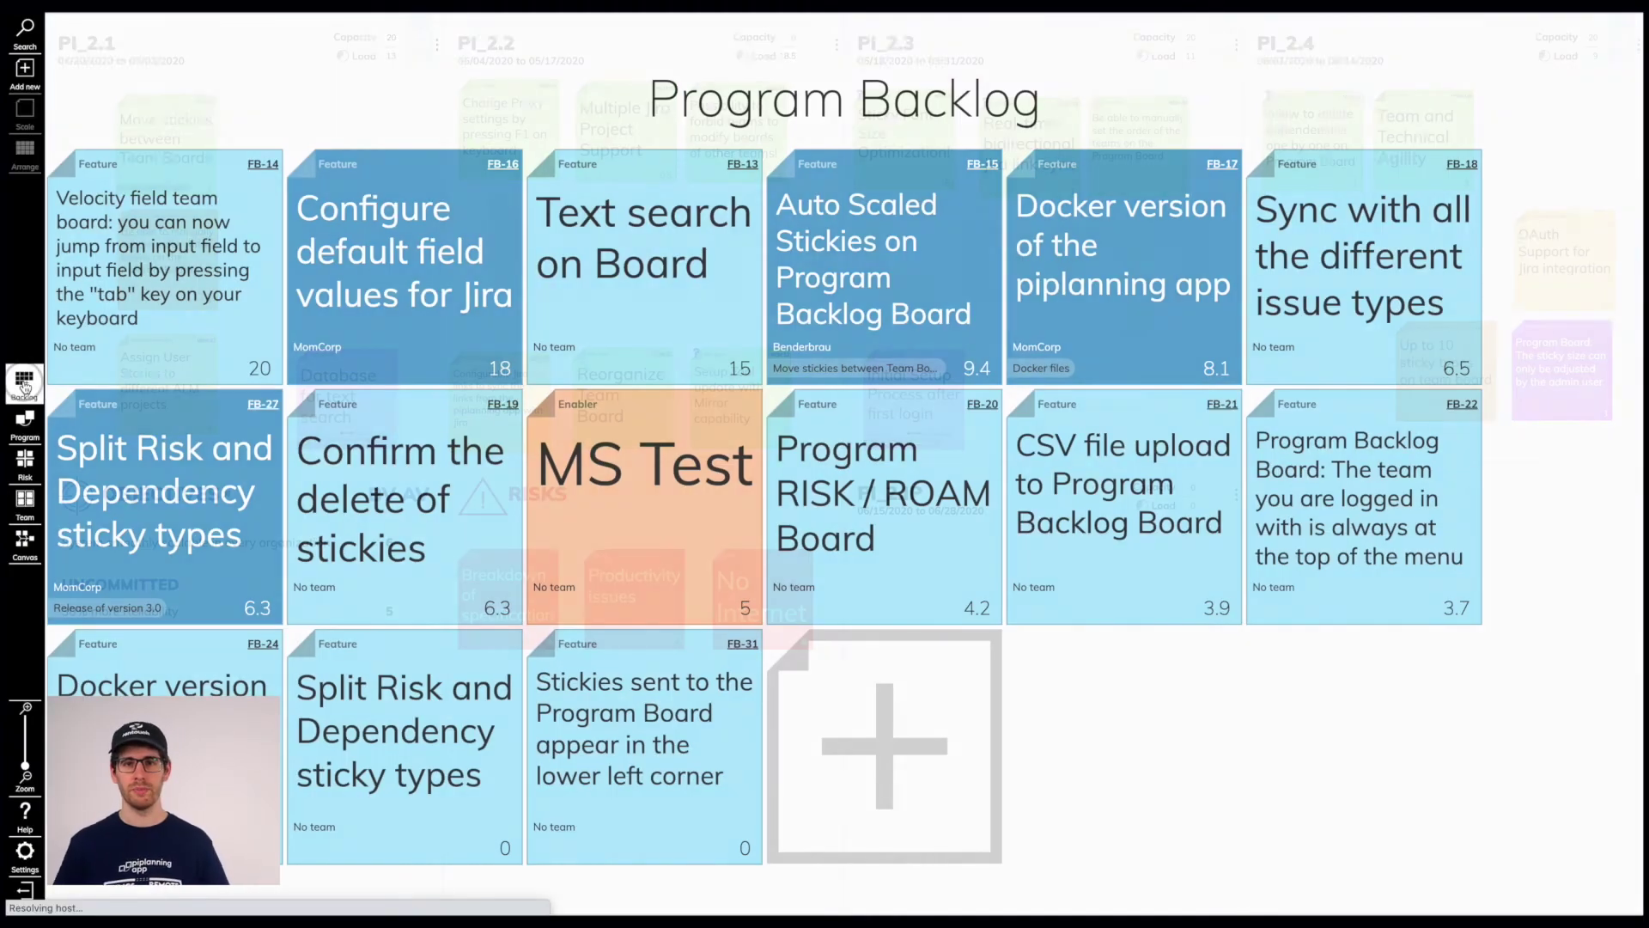
click(24, 422)
click(24, 460)
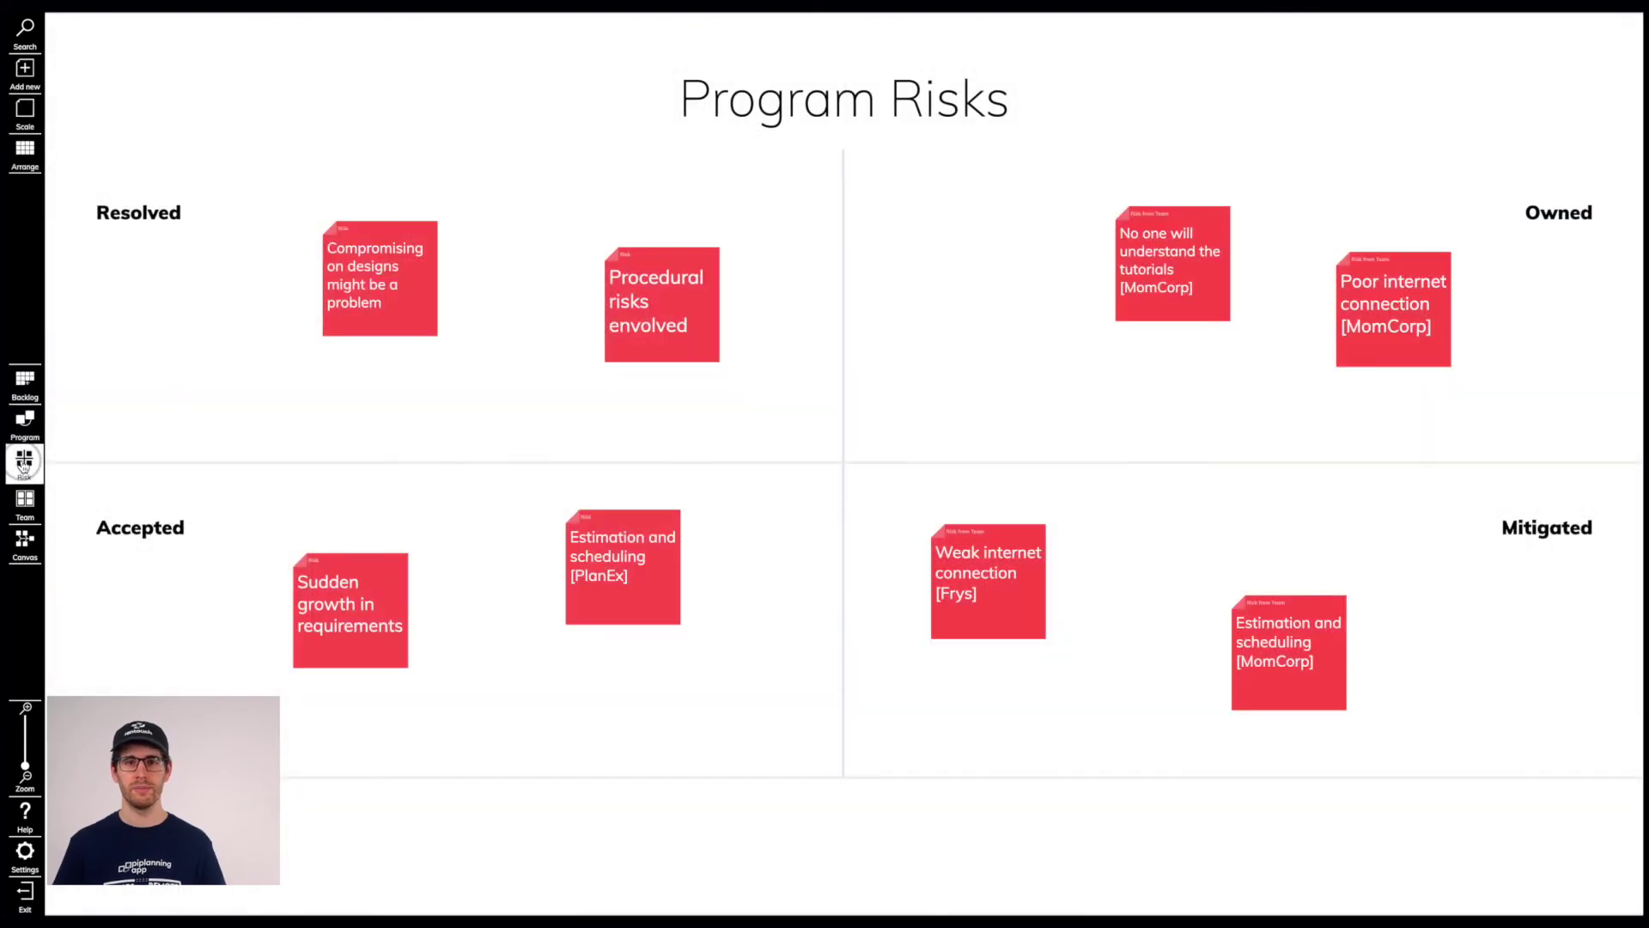
click(24, 541)
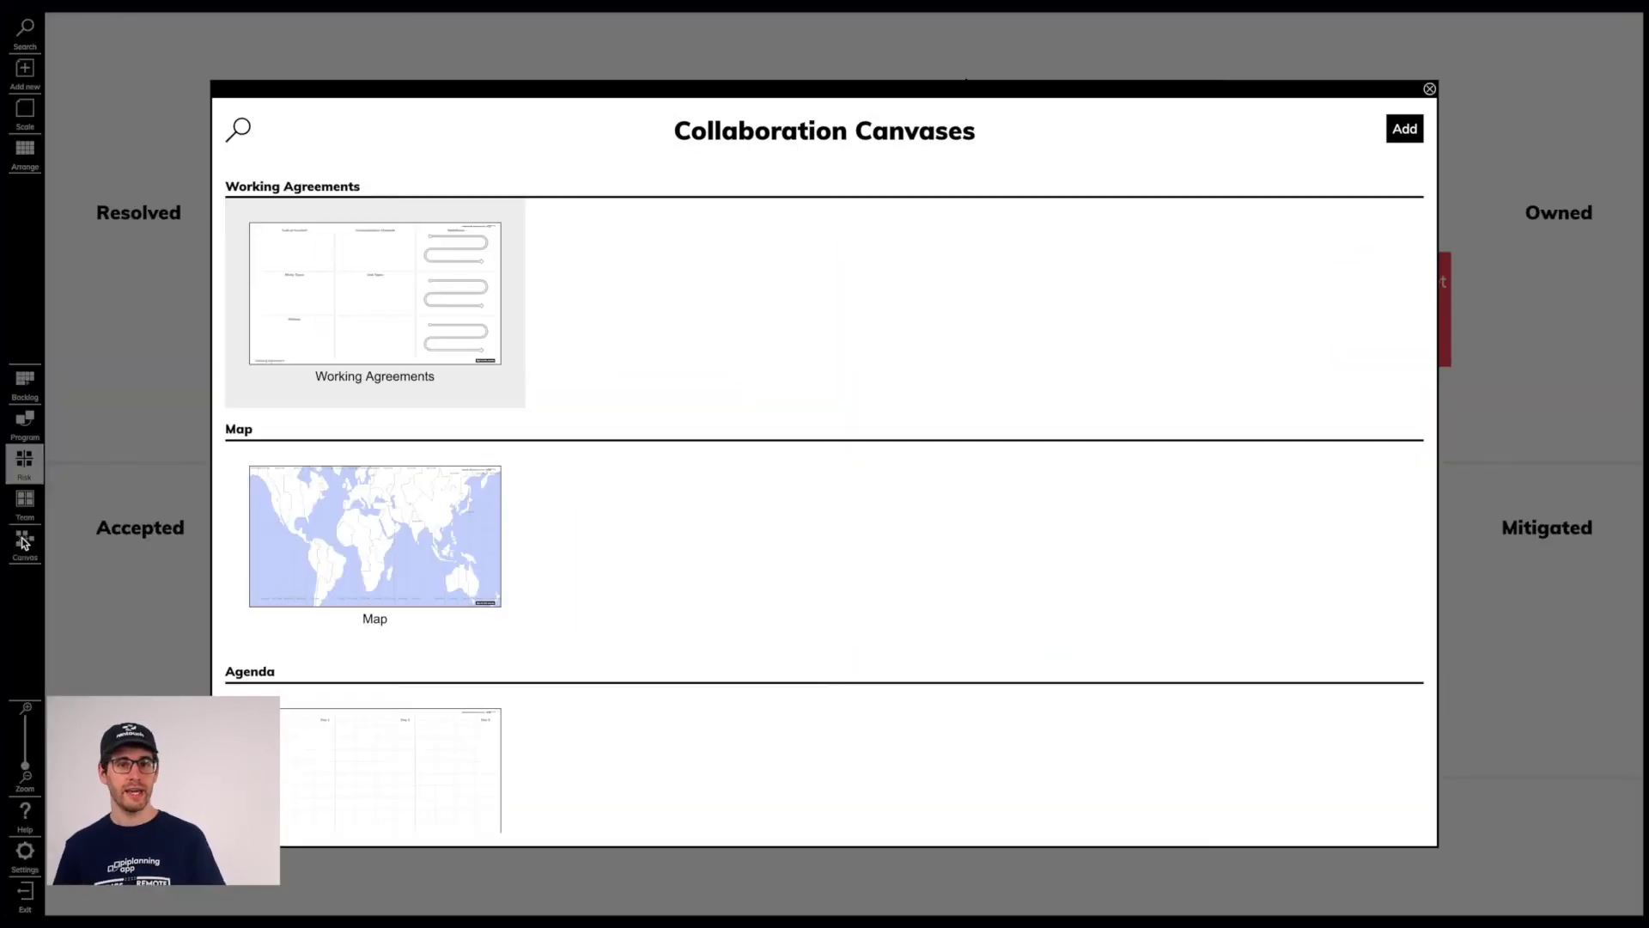
scroll(574, 568, down, 10)
click(401, 713)
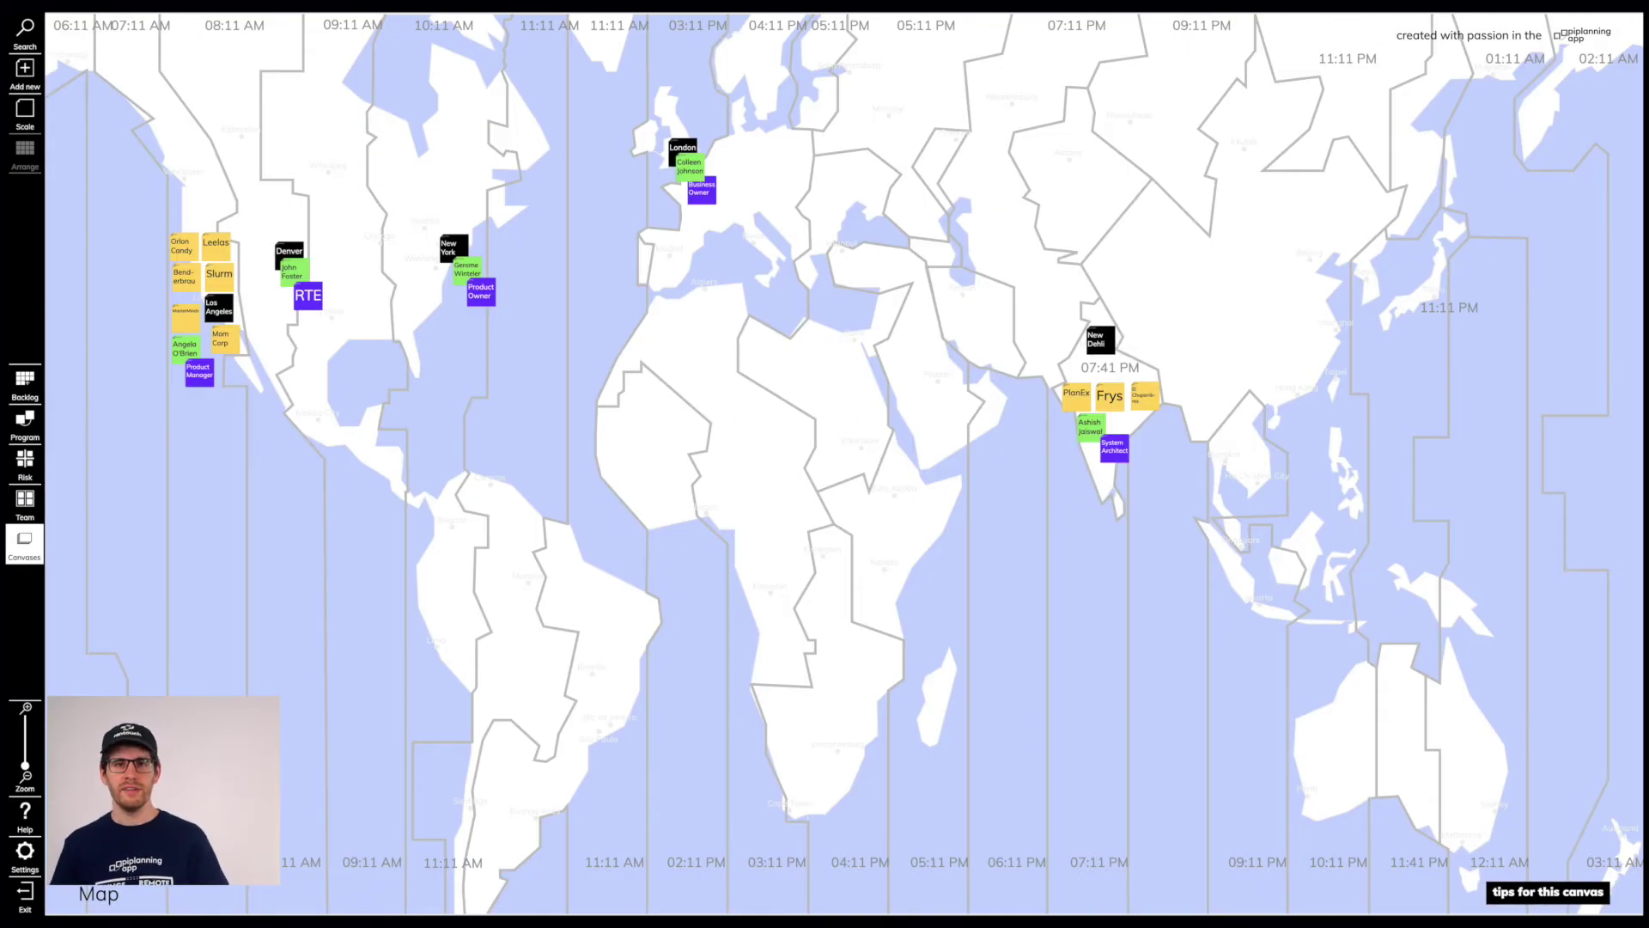
click(29, 387)
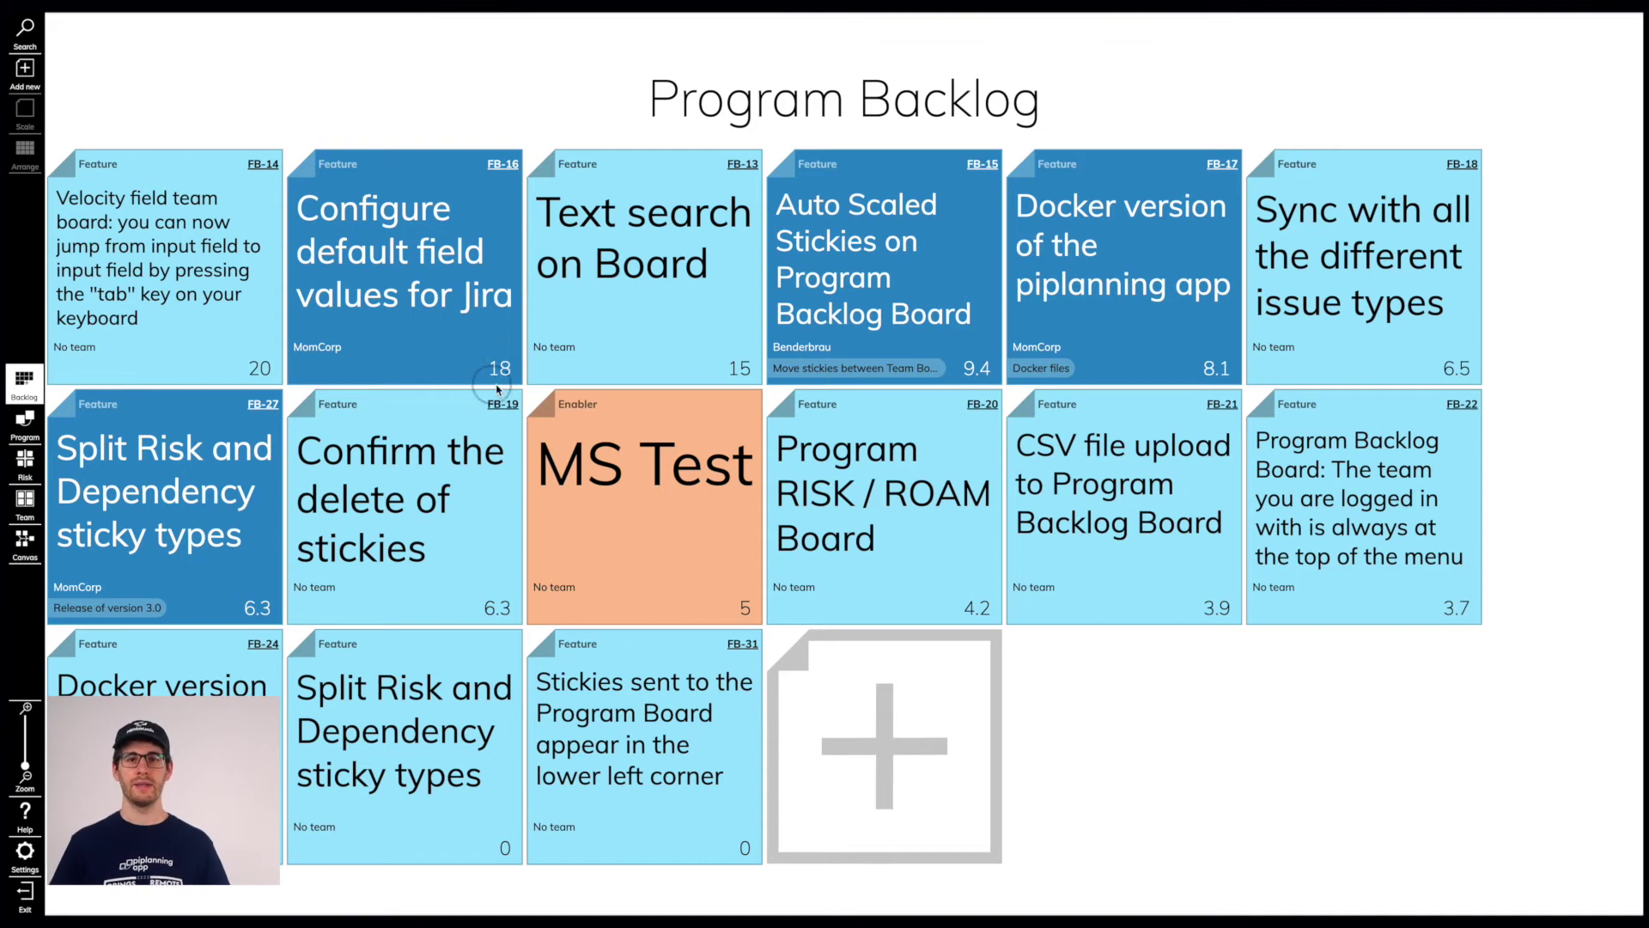
Choose a team board for the Text search on Board feature (FB-13)
click(676, 351)
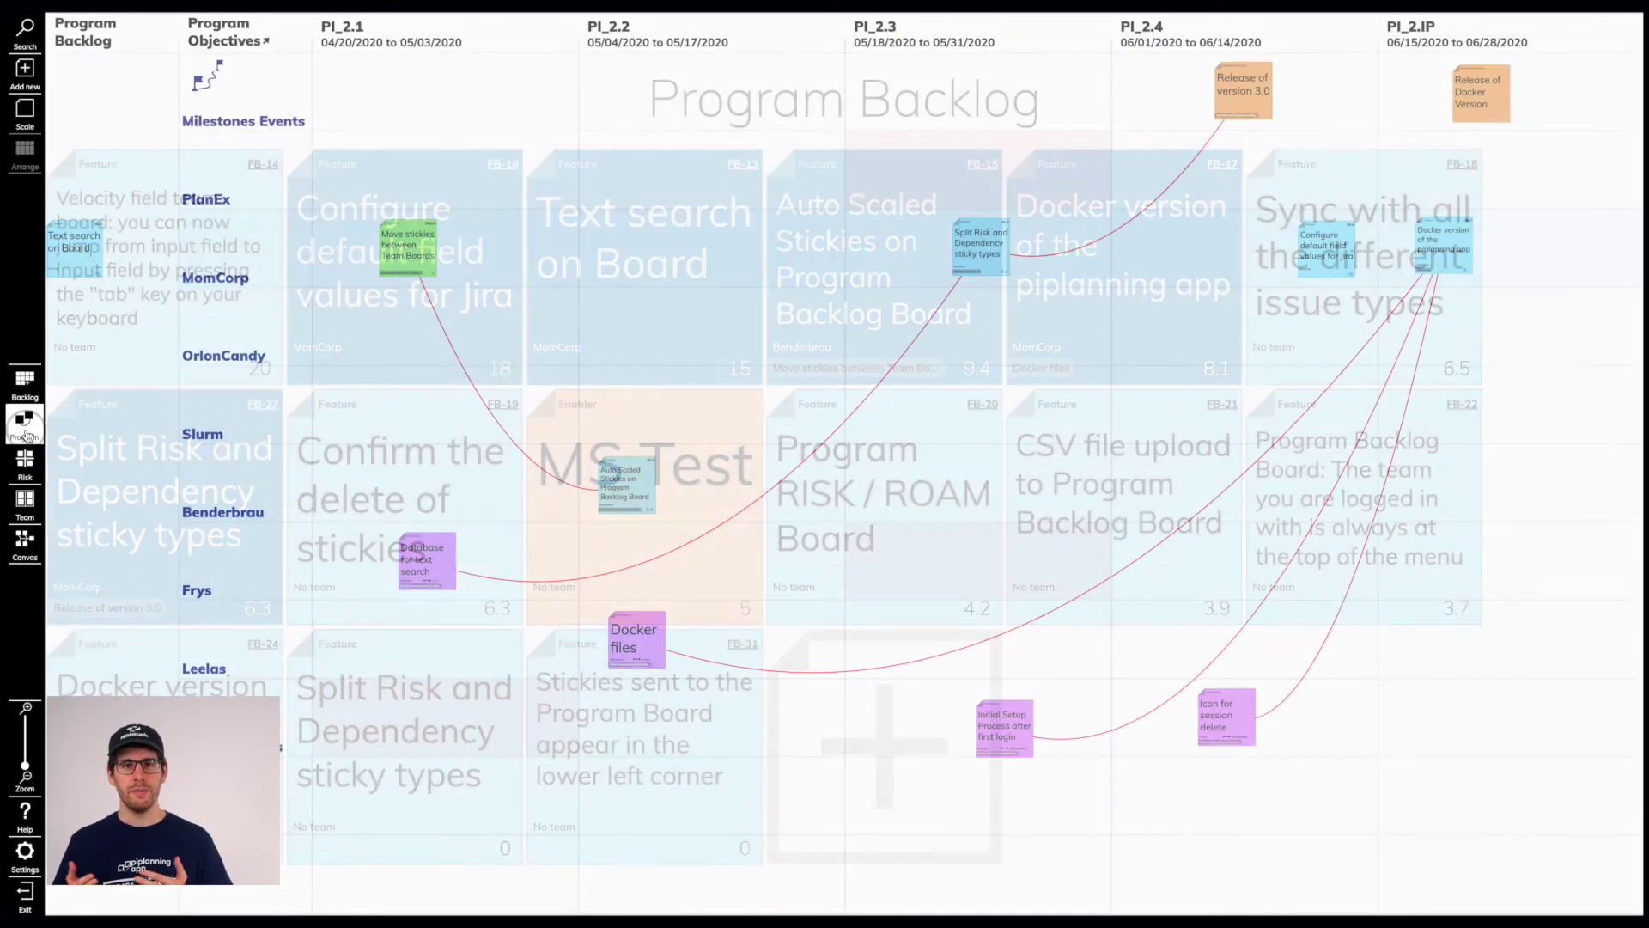
On the MomCorp board, add a 3-point user story 'Installation of Application' in PI_2.3
drag(80, 225, 140, 222)
click(25, 501)
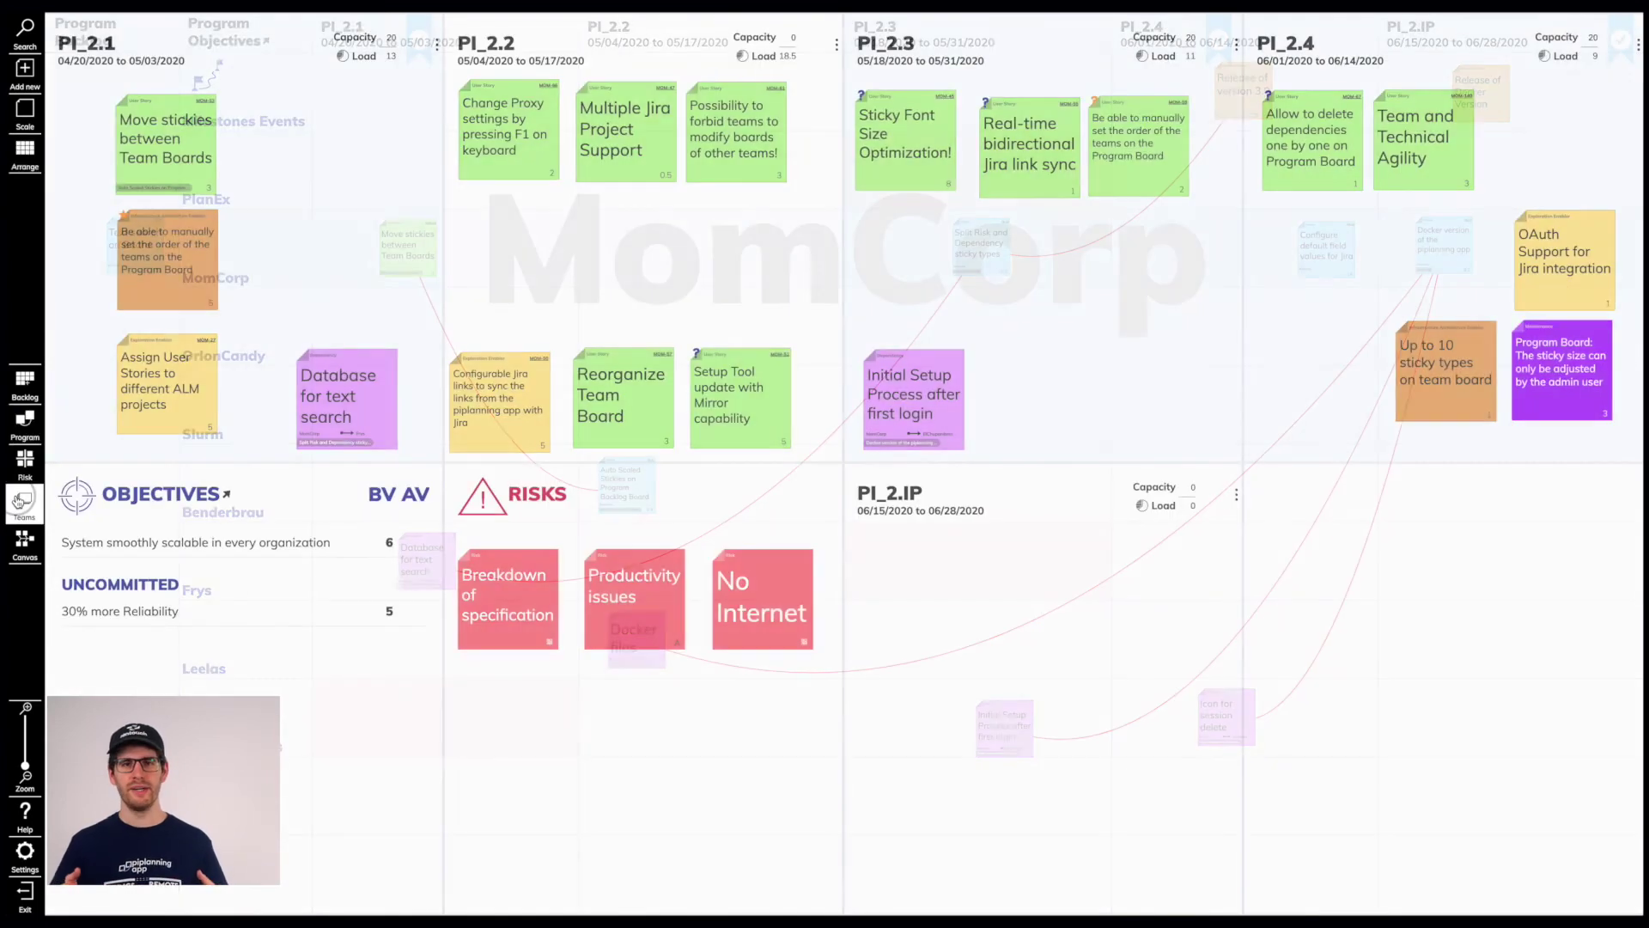
scroll(860, 401, up, 5)
double_click(860, 400)
text(Installation of Application)
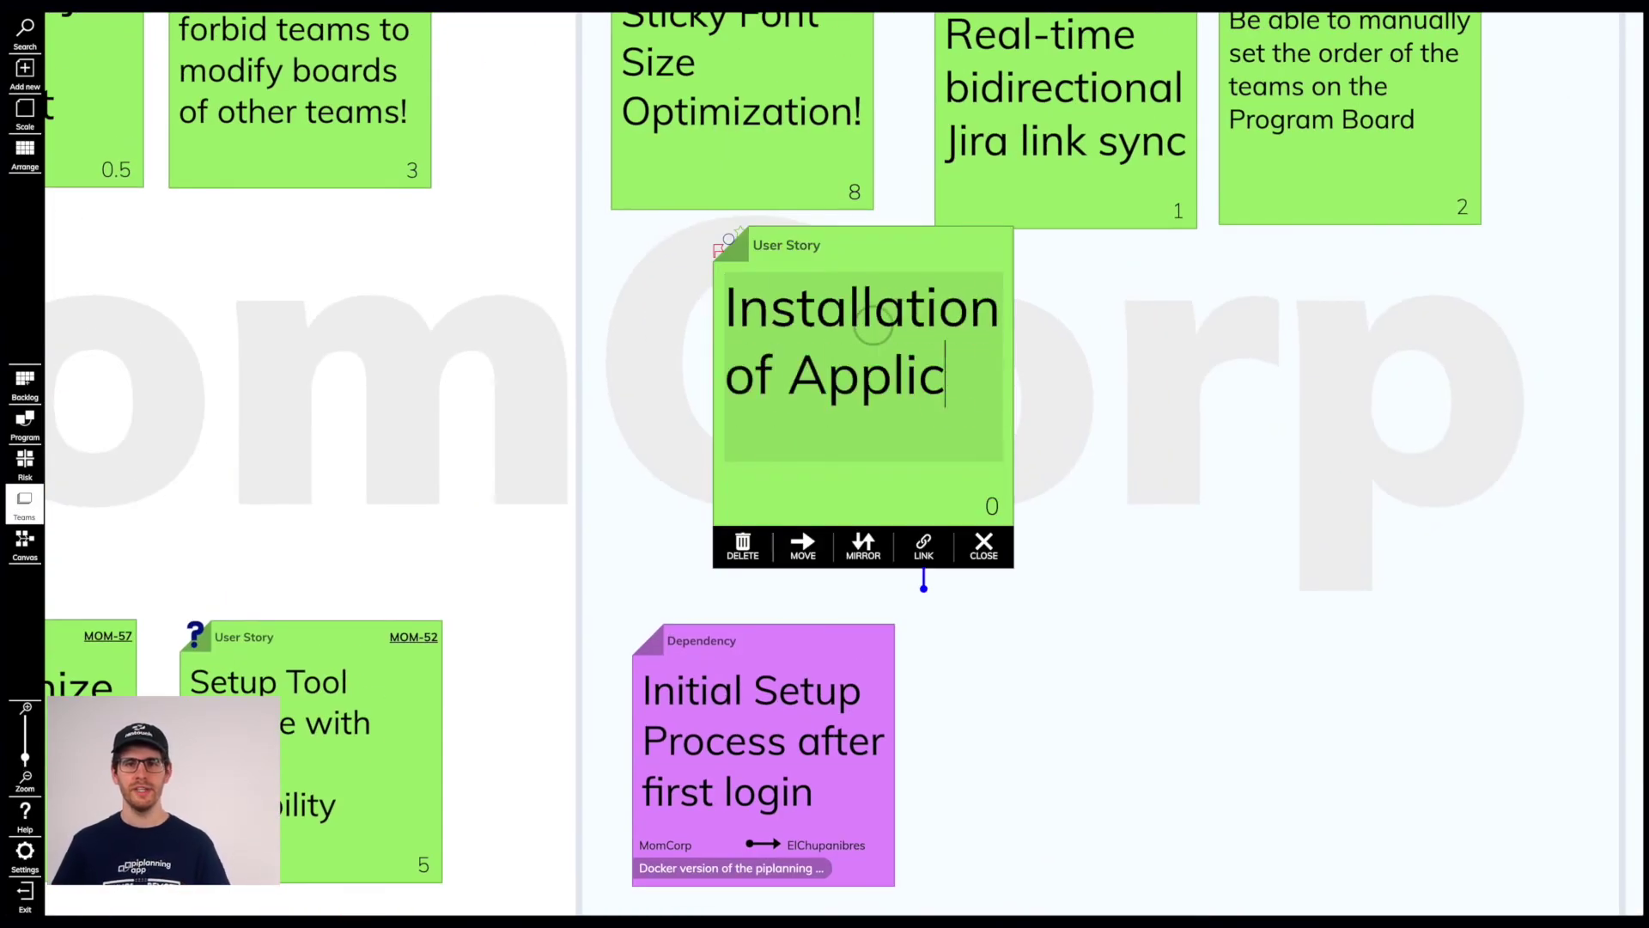
click(991, 503)
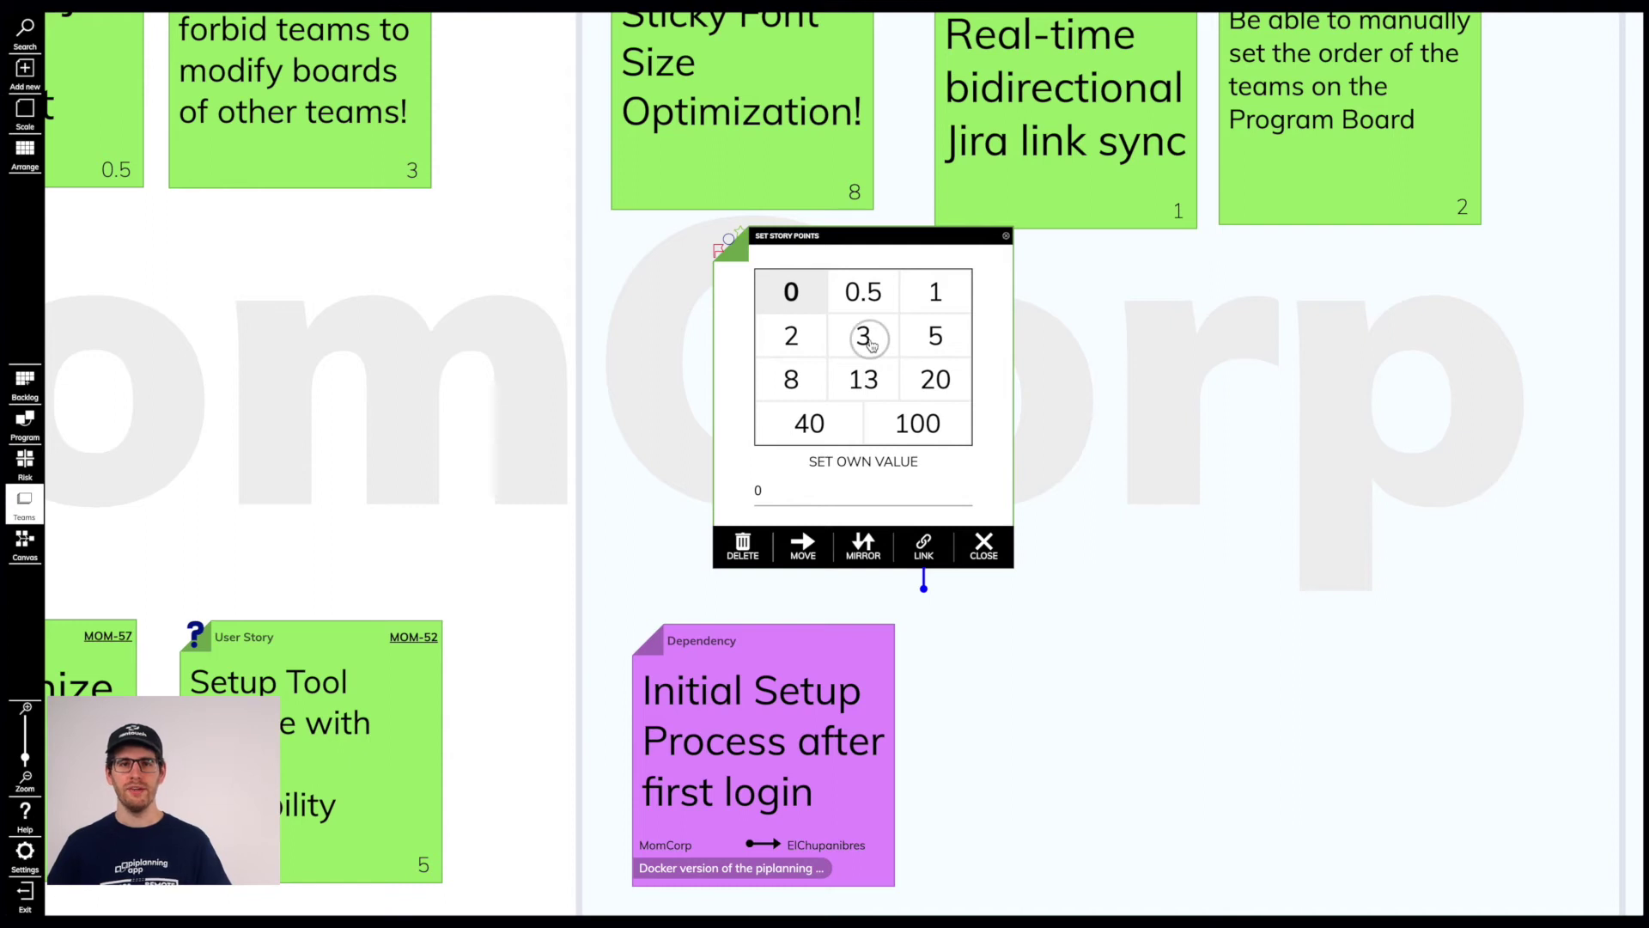
click(864, 337)
Link the Installation of Application story to the Text search on Board feature
click(894, 472)
click(912, 526)
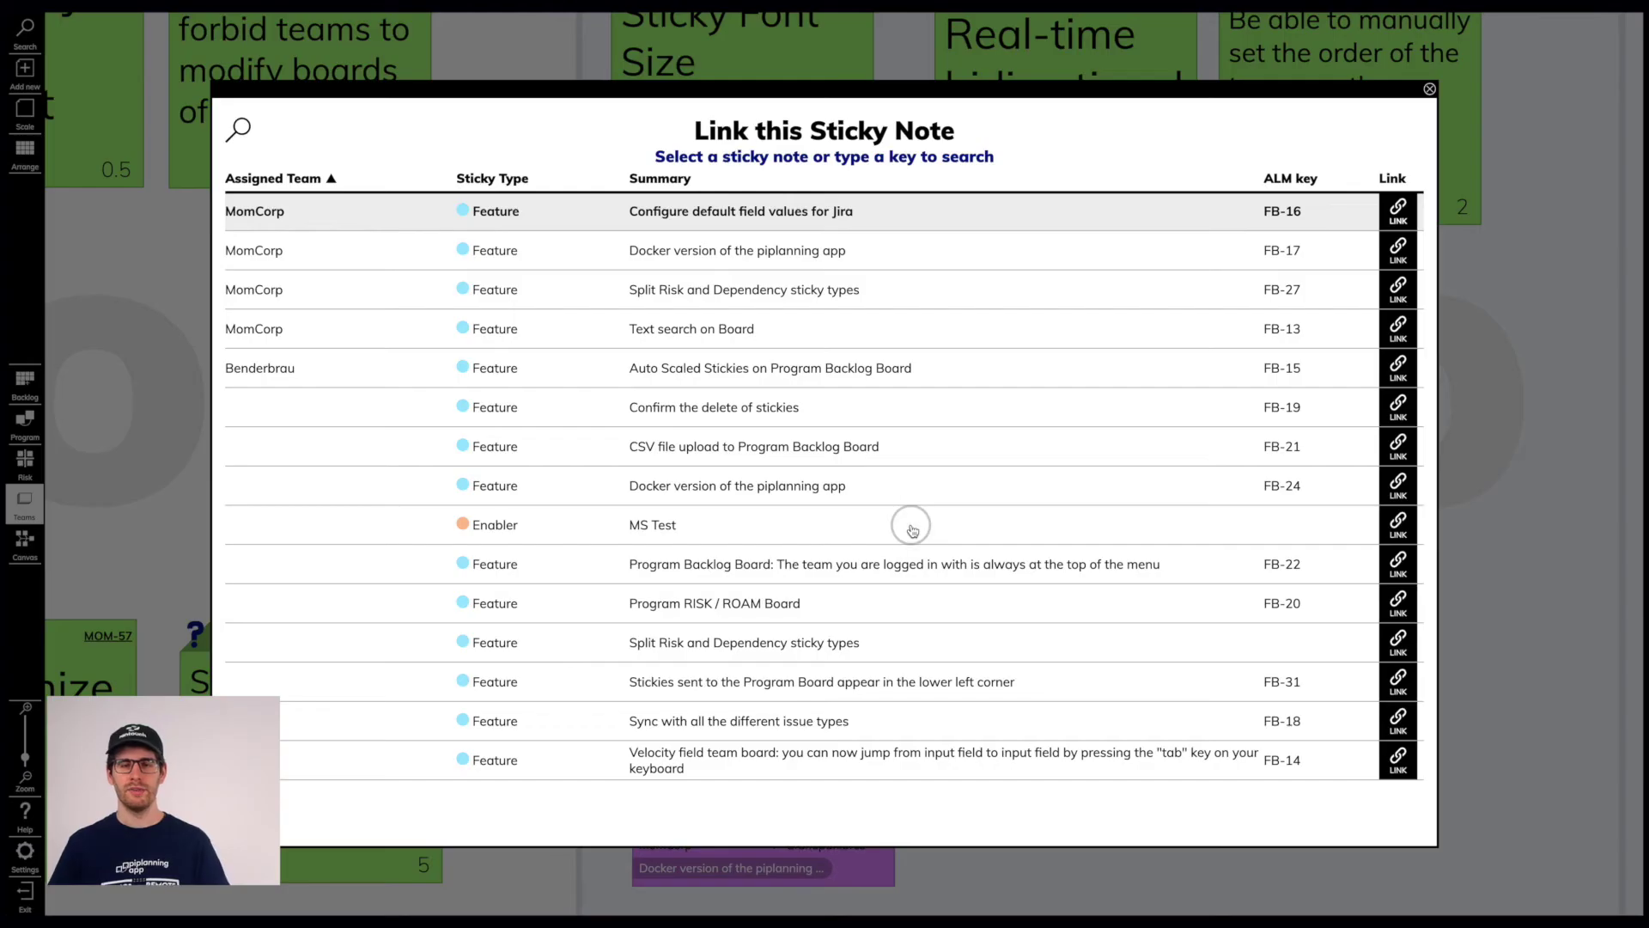
click(1391, 329)
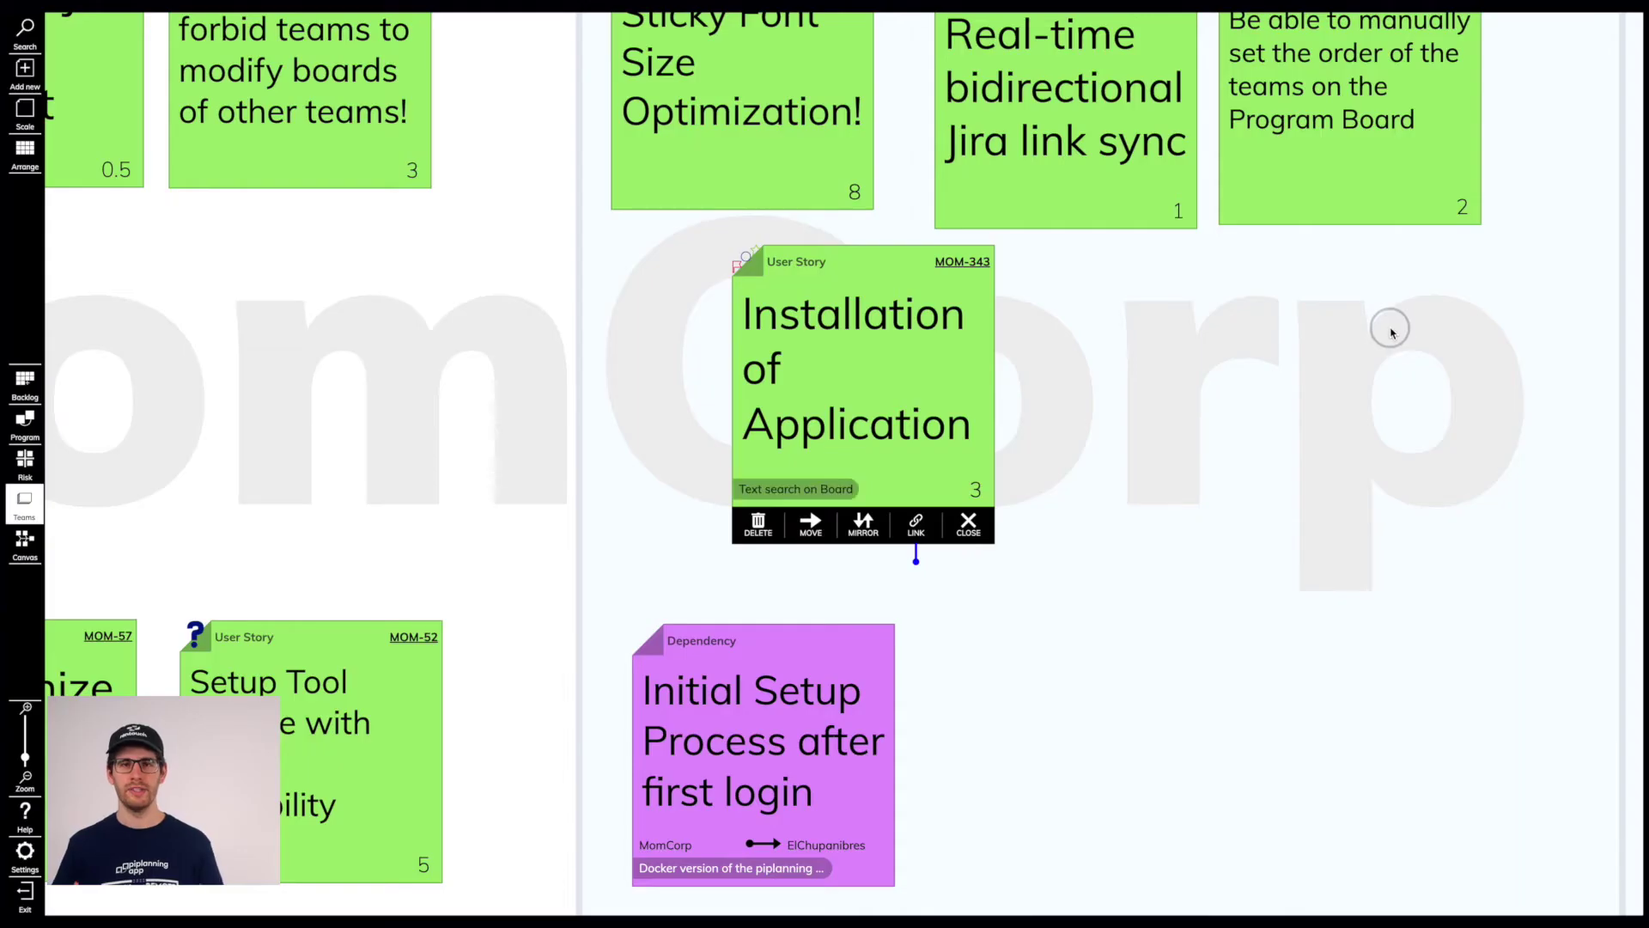
click(842, 488)
click(975, 527)
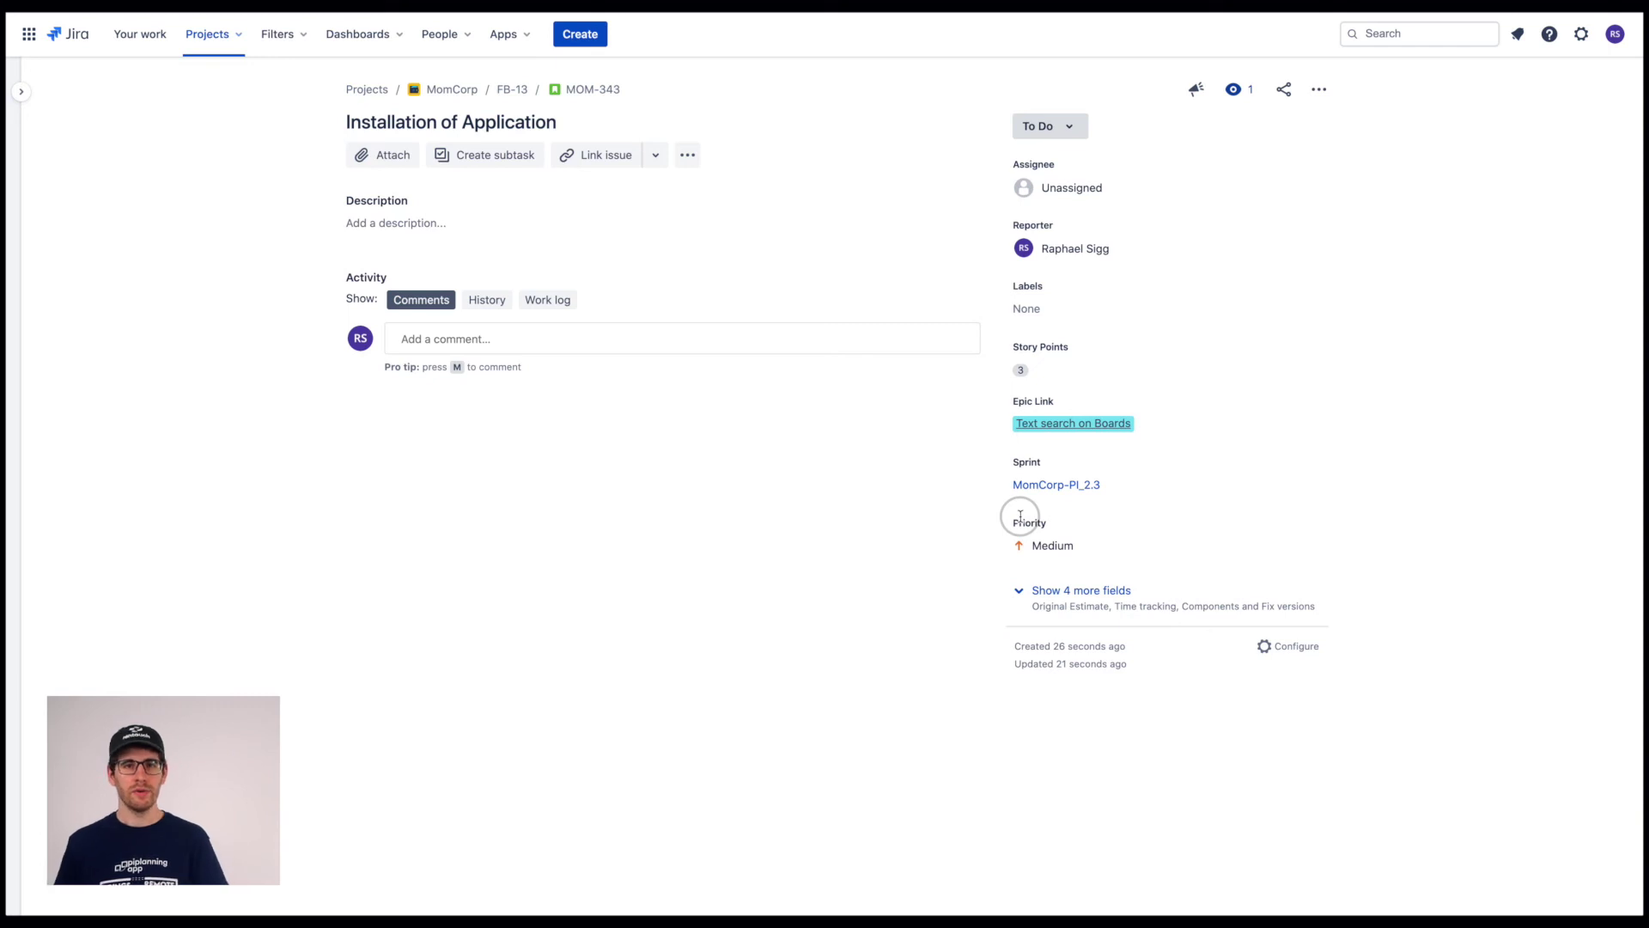
key(ctrl+Tab)
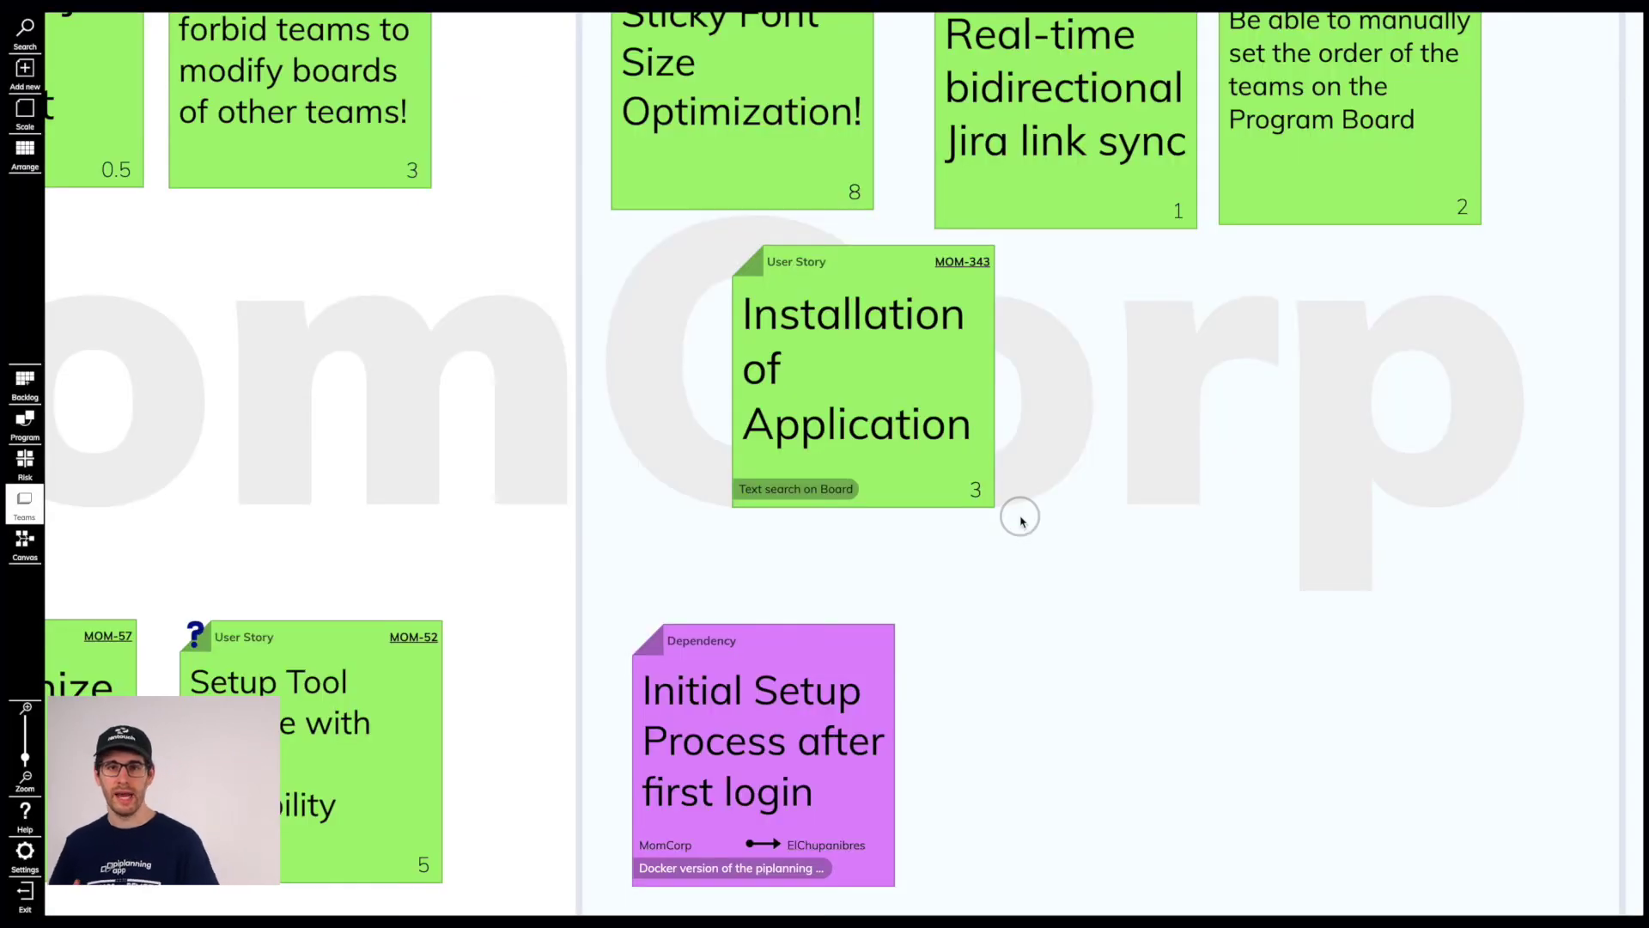
Create a 'Support with installation' dependency sticky beside the story, assigned to the Leelas team
double_click(1201, 401)
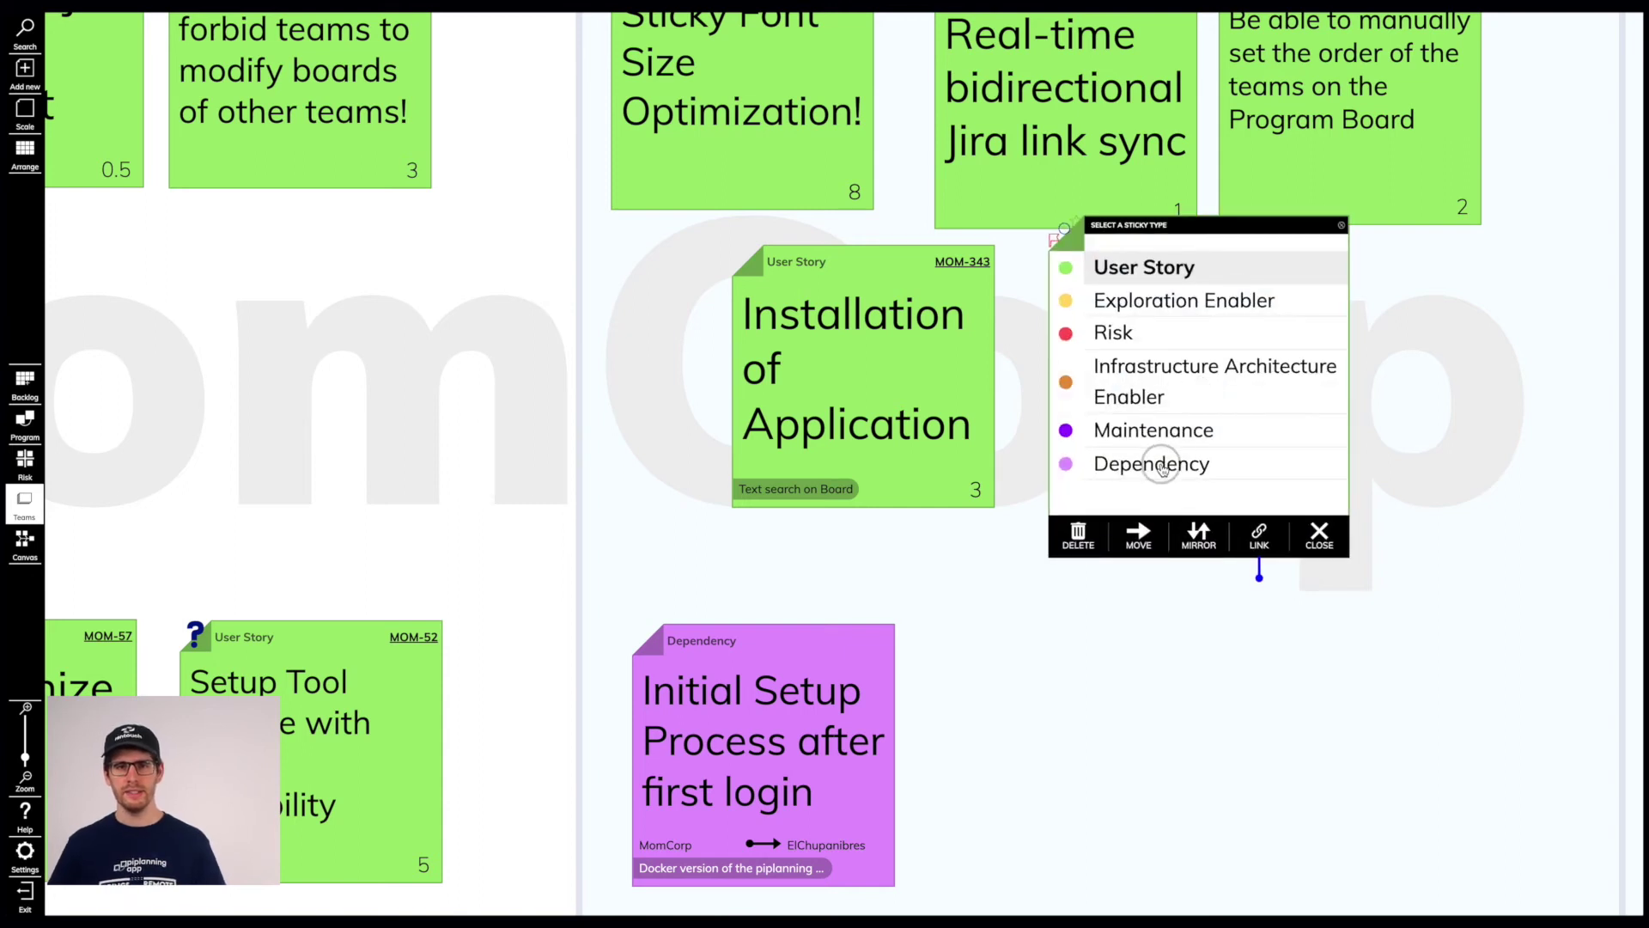
click(1151, 461)
text(Support wi)
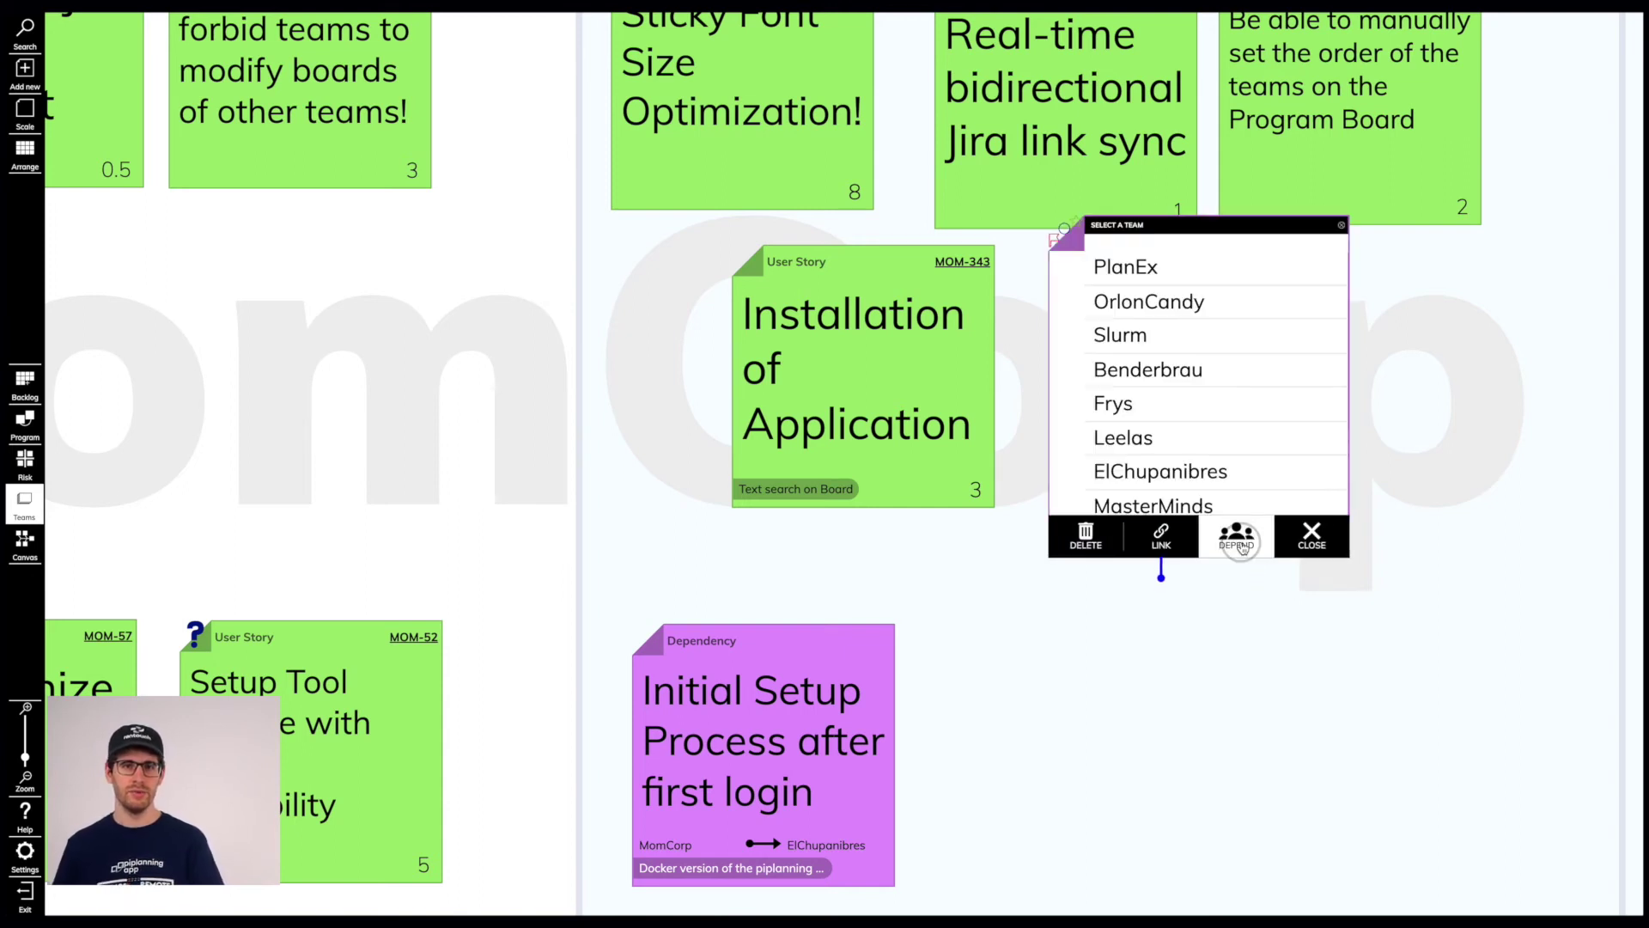
click(1117, 376)
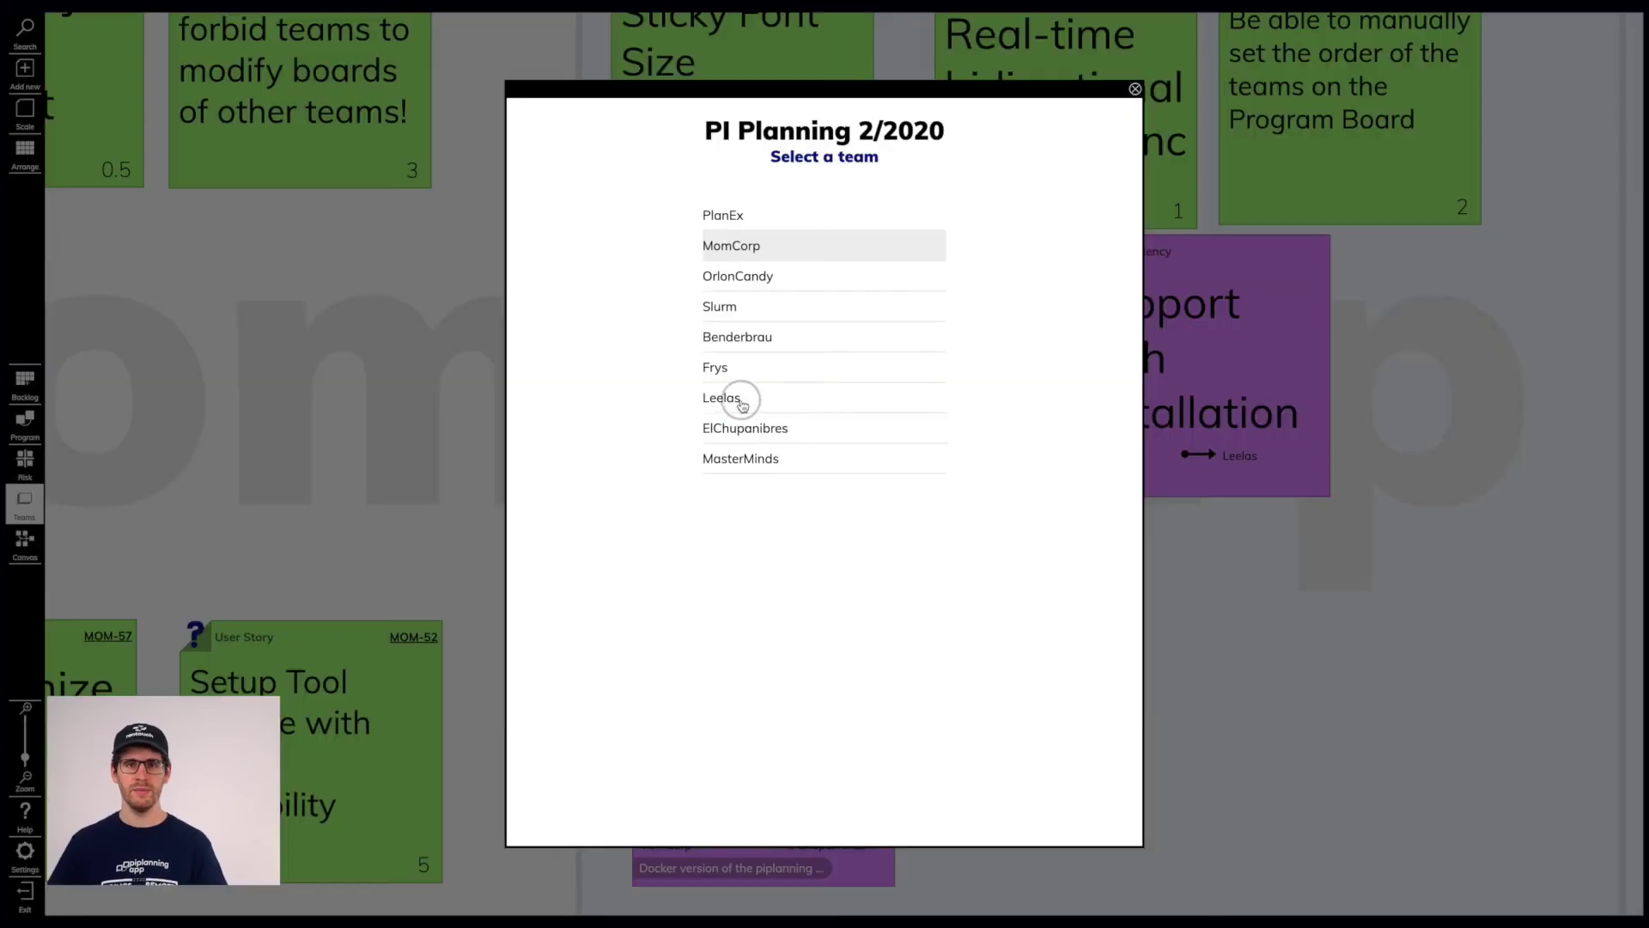
Mirror the dependency to the Program Board and link it to Configure default field values for Jira
click(736, 401)
click(995, 384)
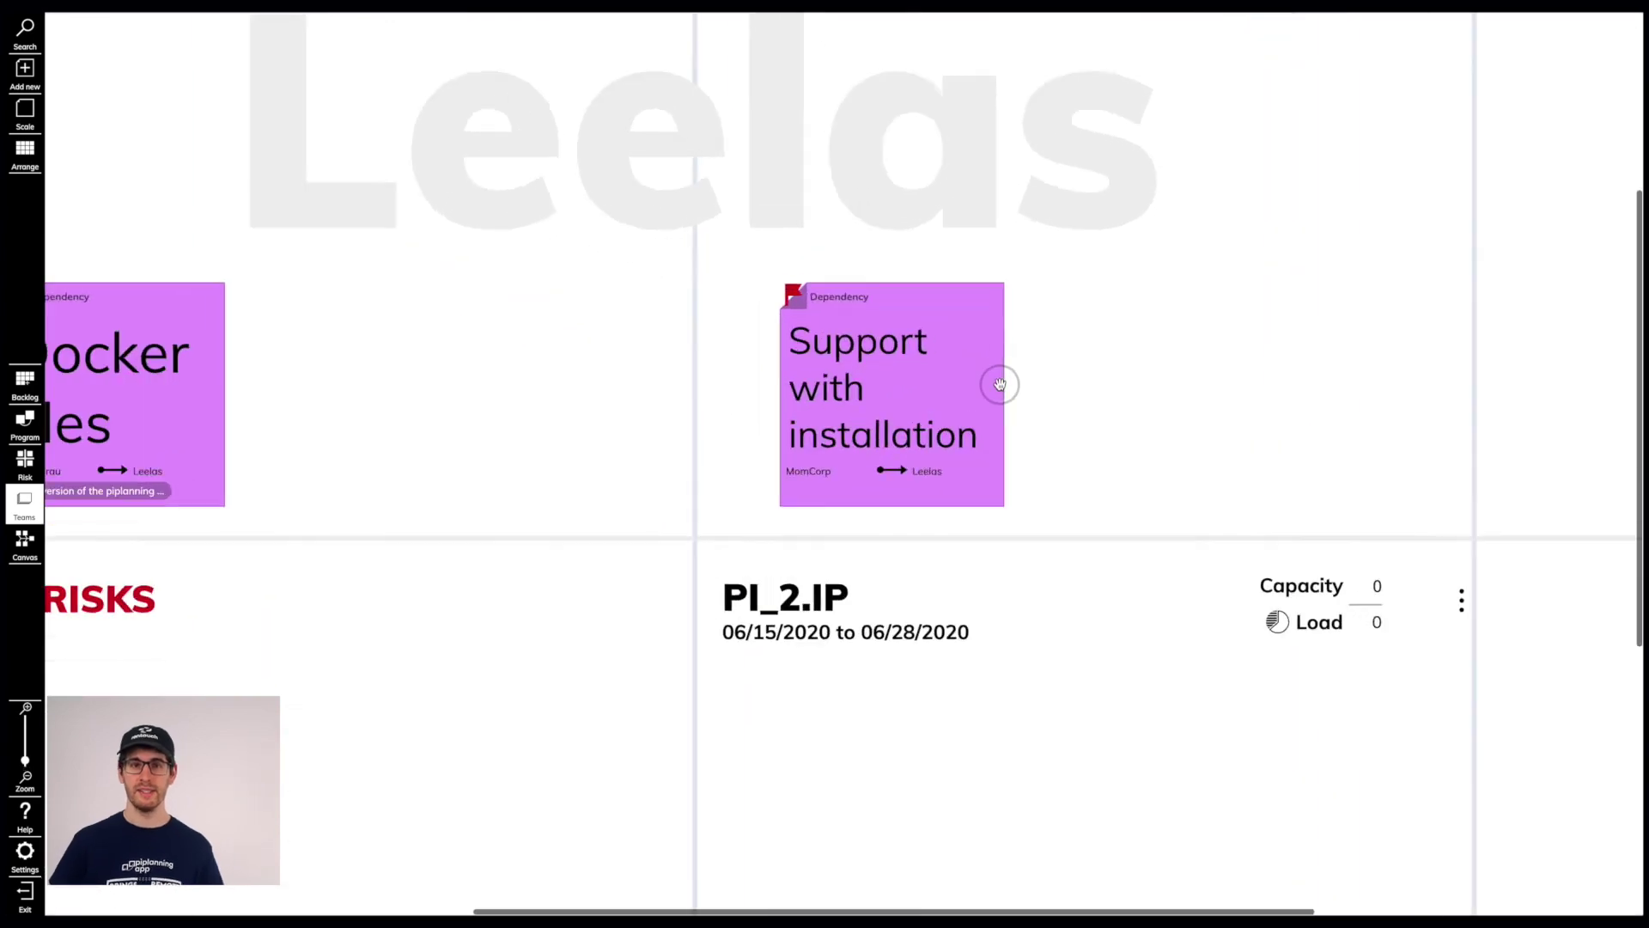
click(871, 606)
click(807, 317)
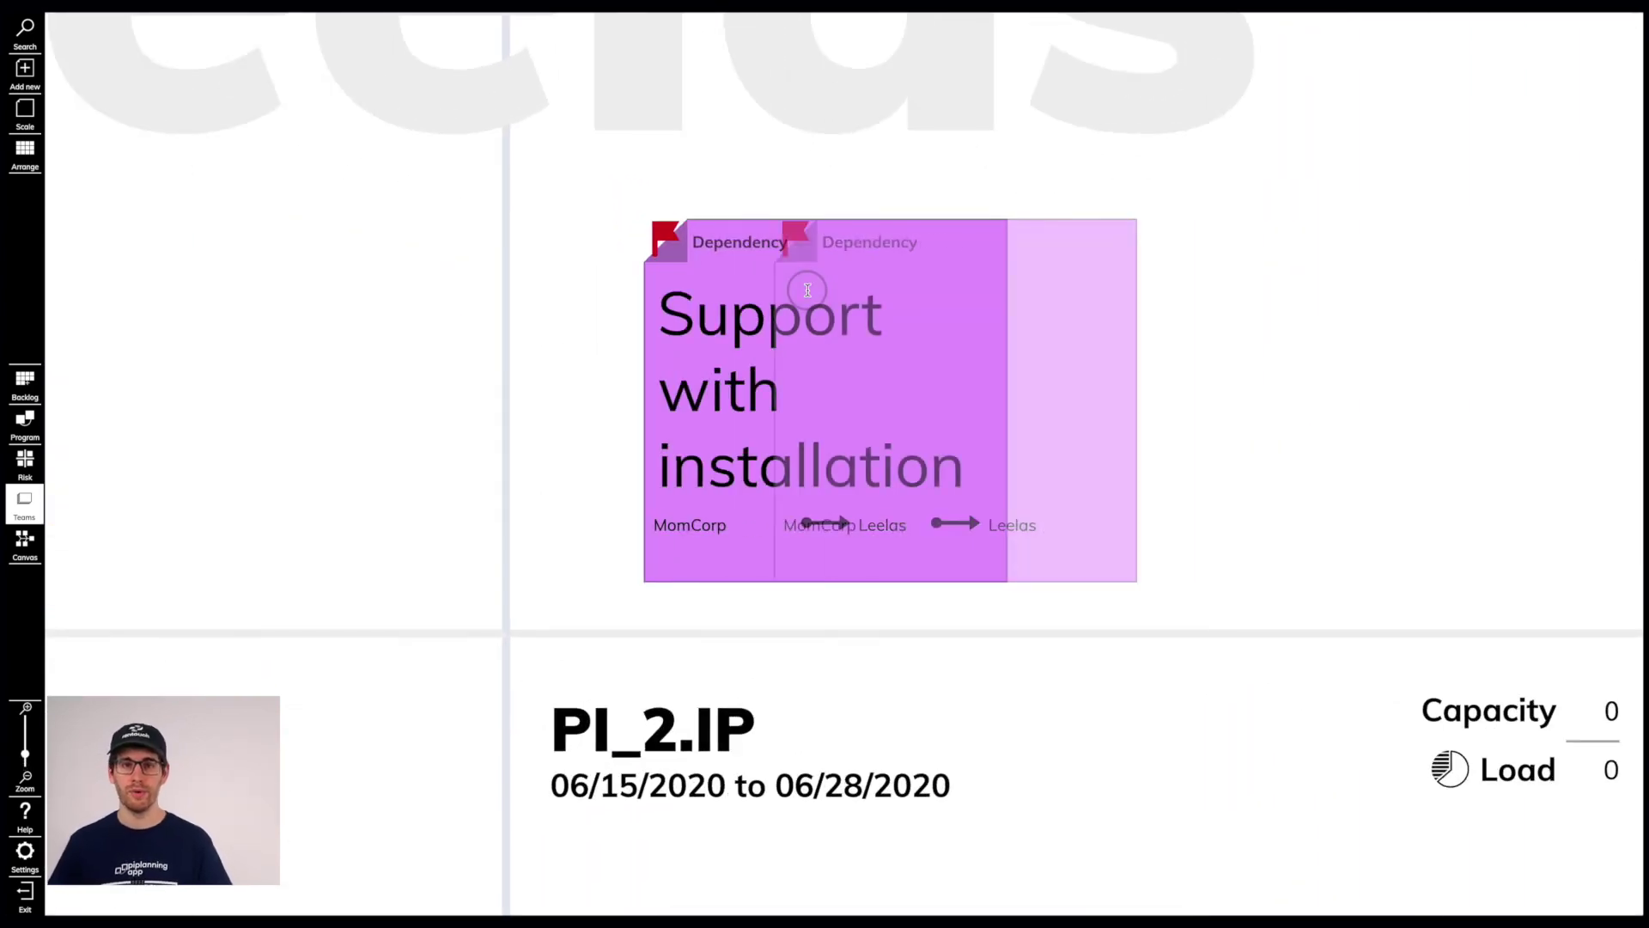
drag(890, 684, 1325, 262)
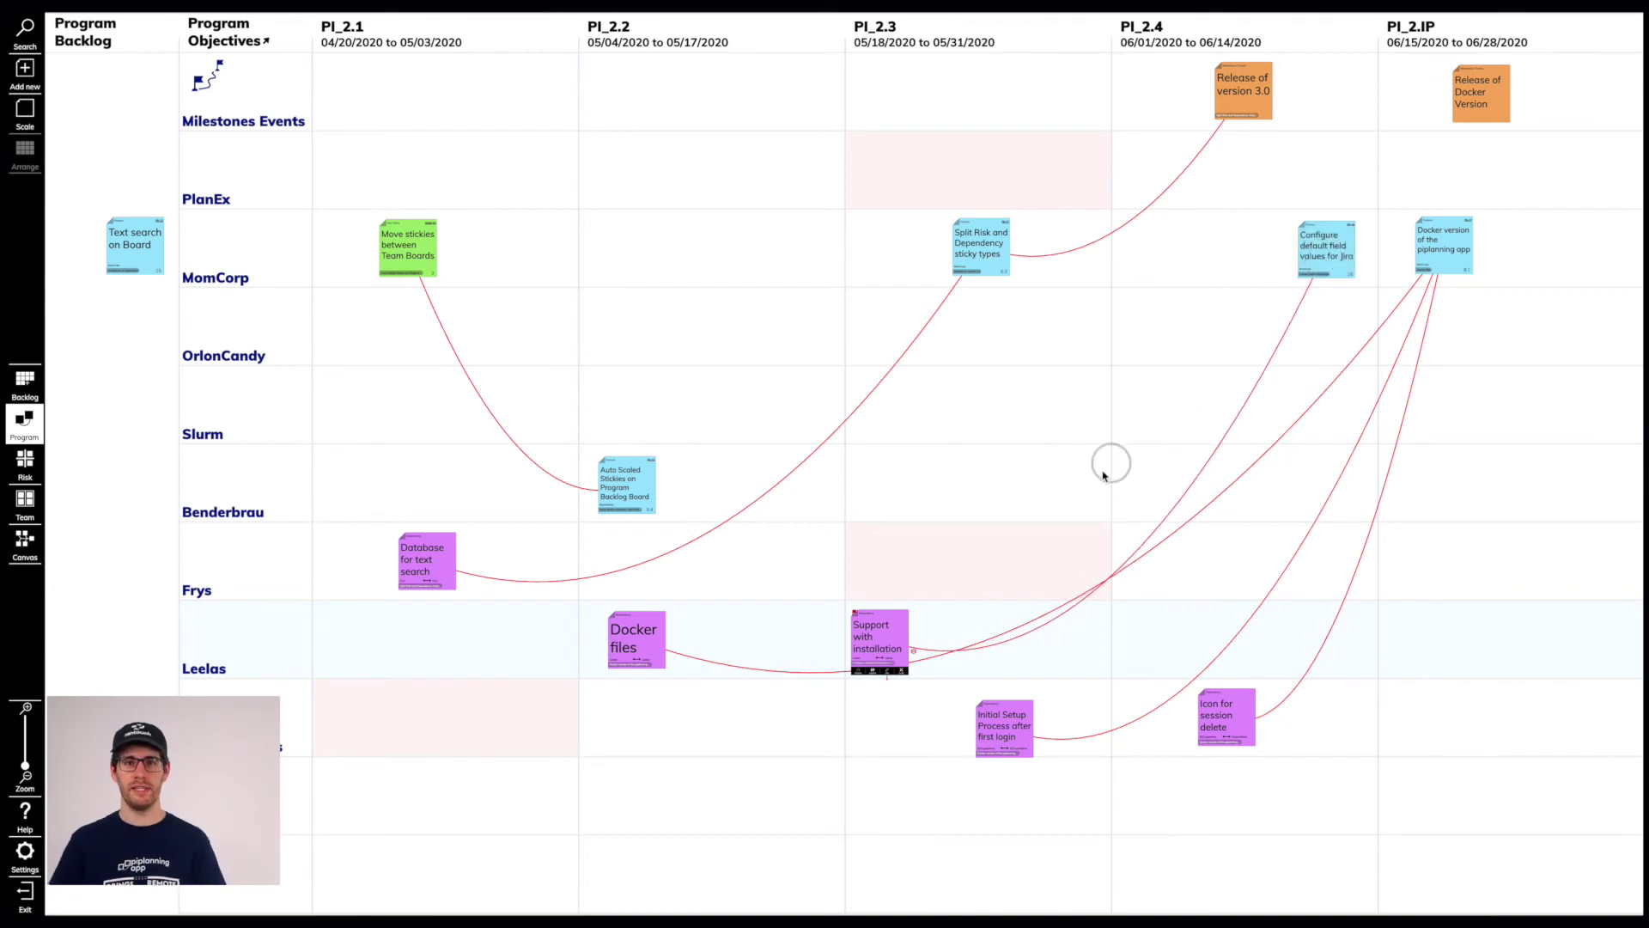
Set the No Internet risk's ROAM status to Resolved on the MomCorp board
click(899, 672)
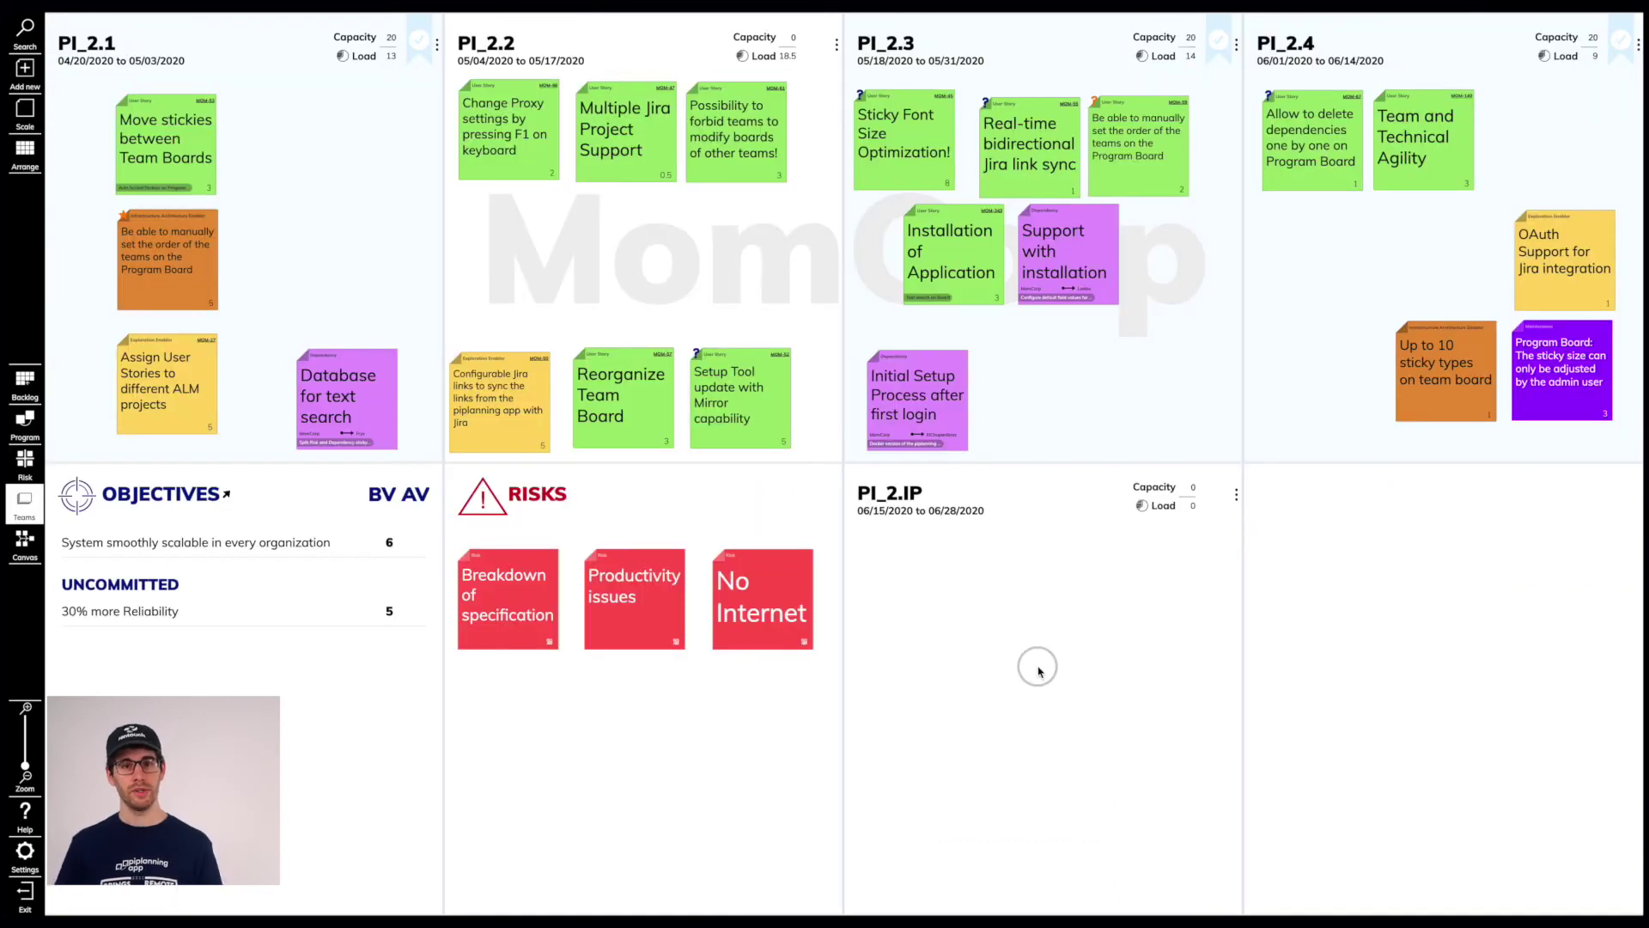
click(726, 623)
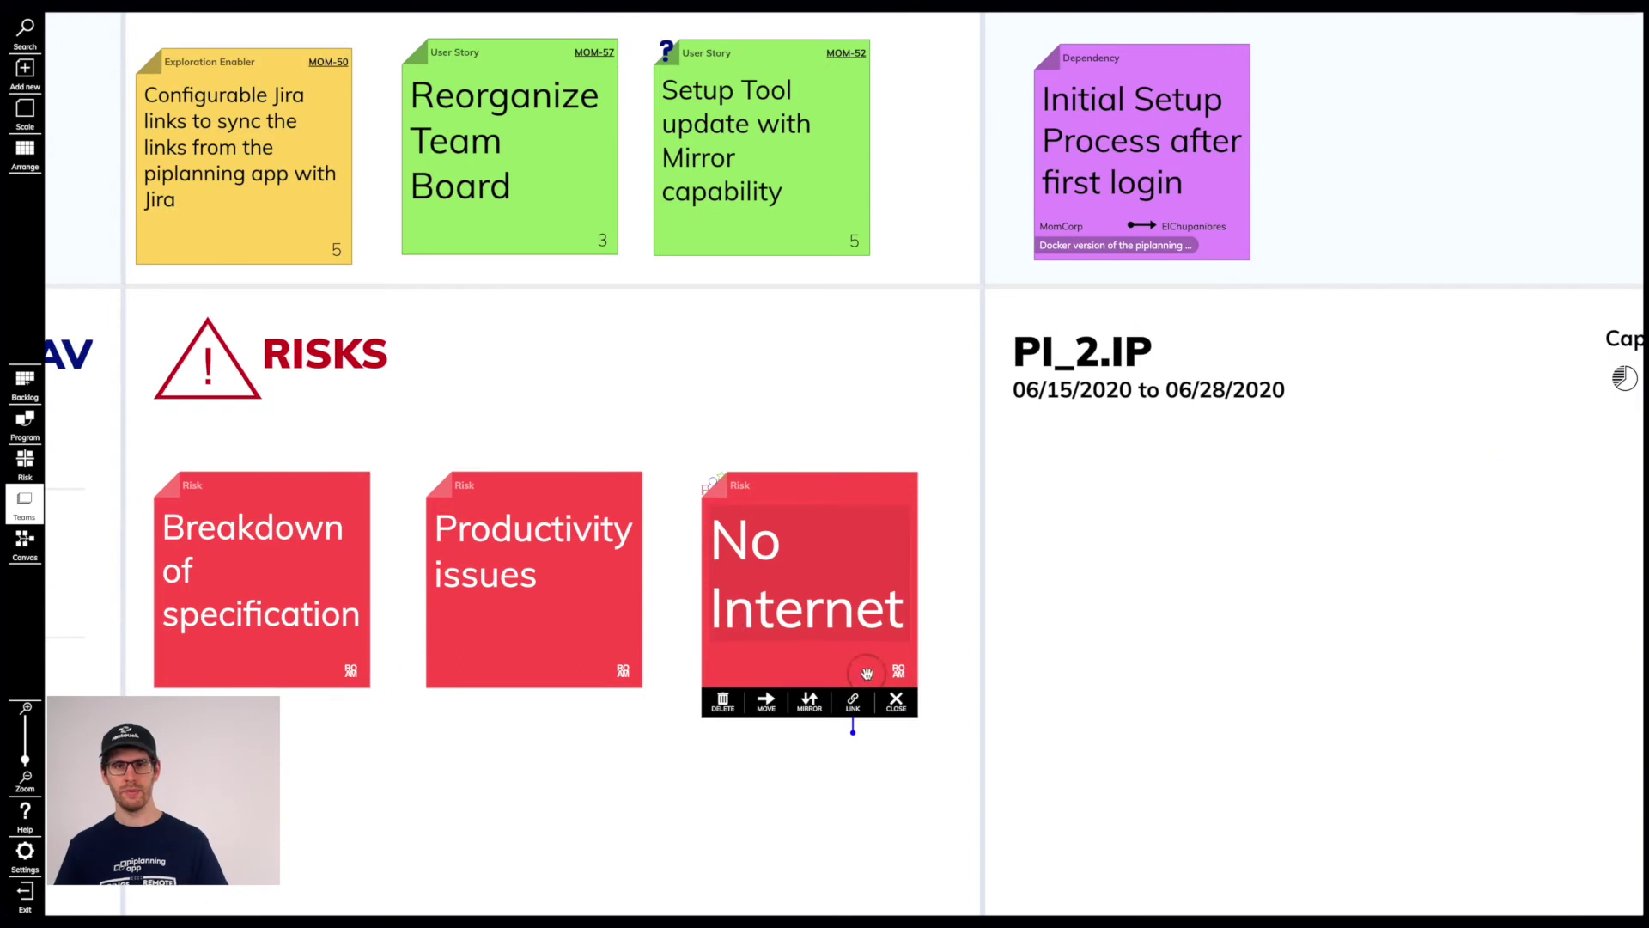
click(806, 642)
click(765, 511)
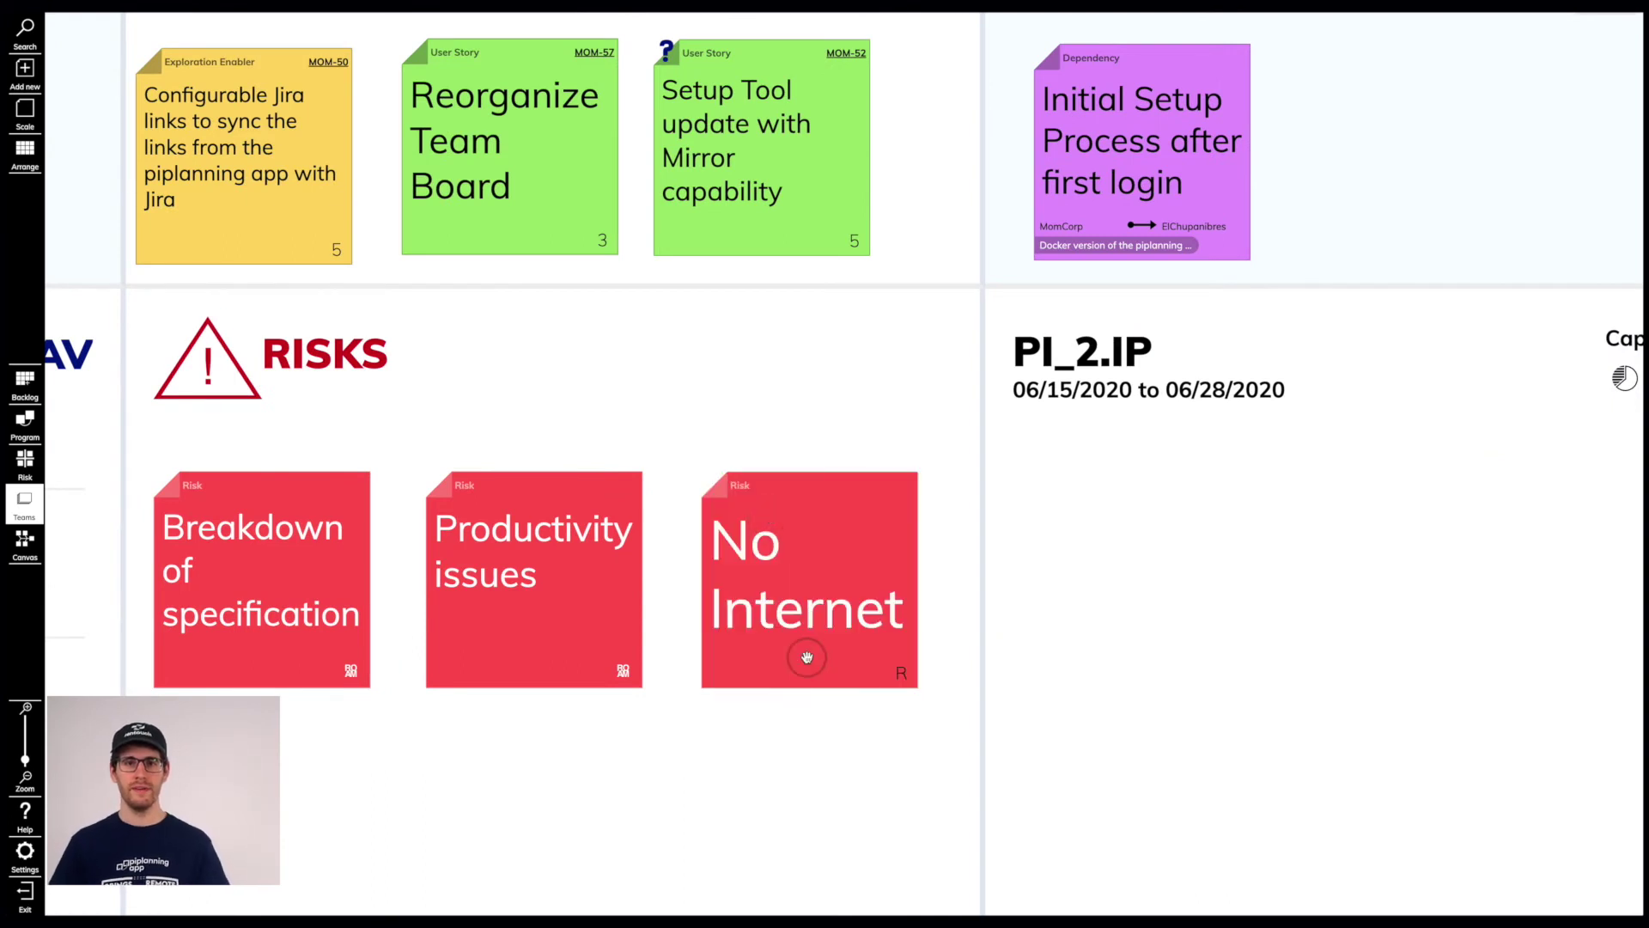
Move the No Internet risk to the Program Risk Board
click(807, 657)
click(855, 713)
click(778, 512)
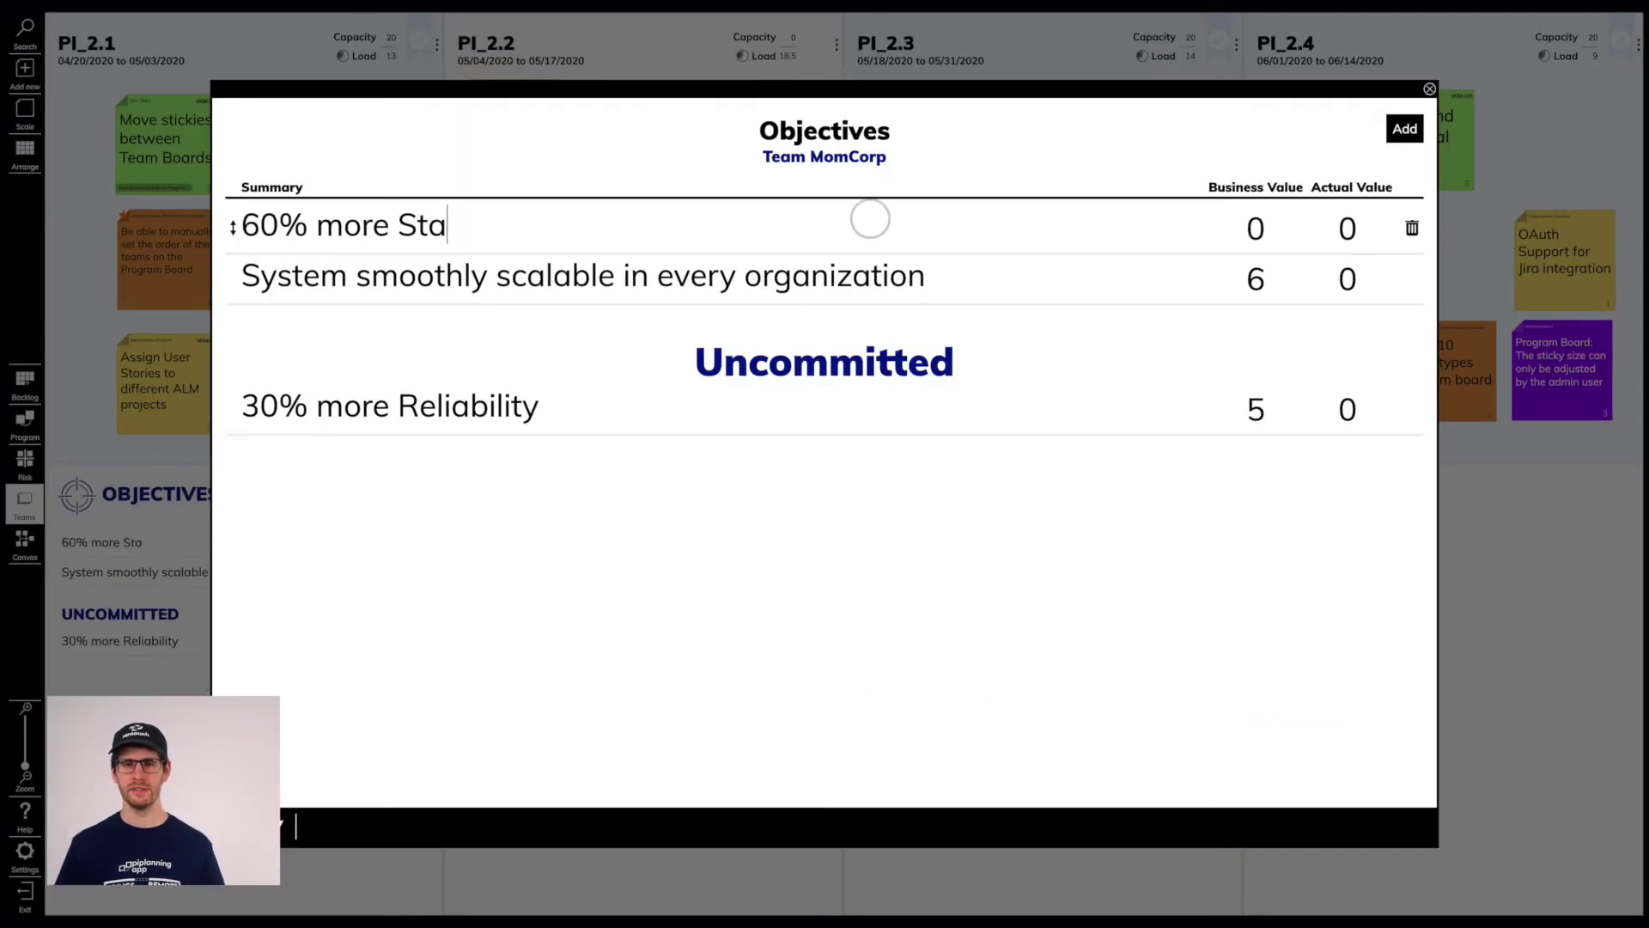
Add objective '60% more Stability and zero downtime' with business value 7, actual value 6, below the scalability objective
text(bility and zero downtime)
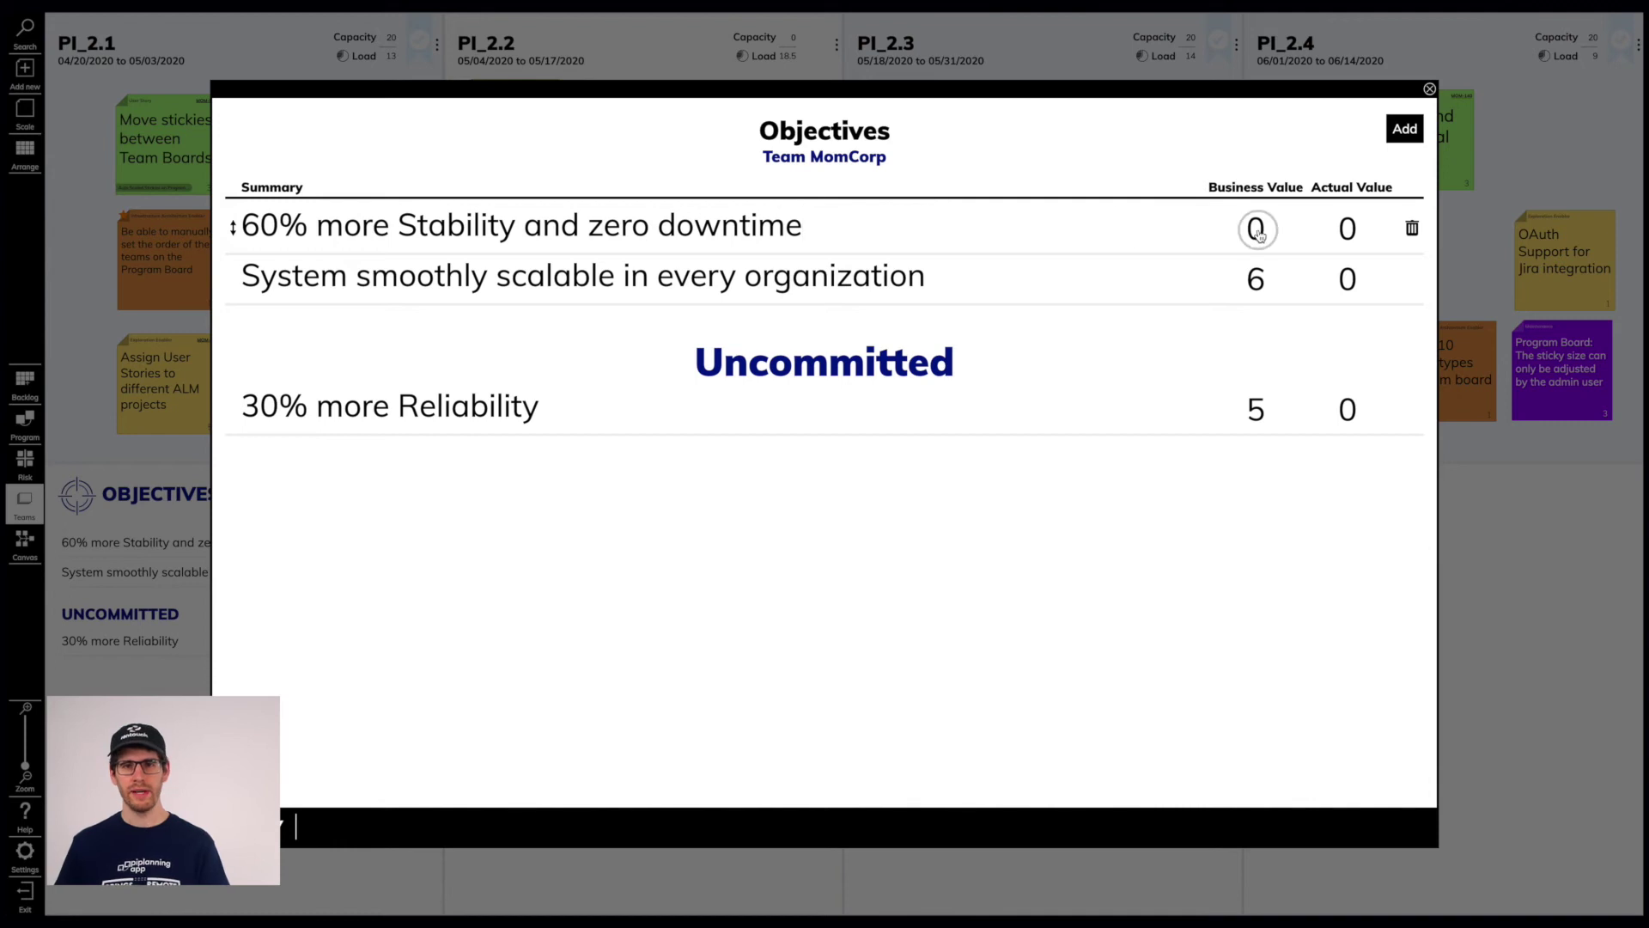
click(1256, 228)
click(1272, 293)
click(1347, 230)
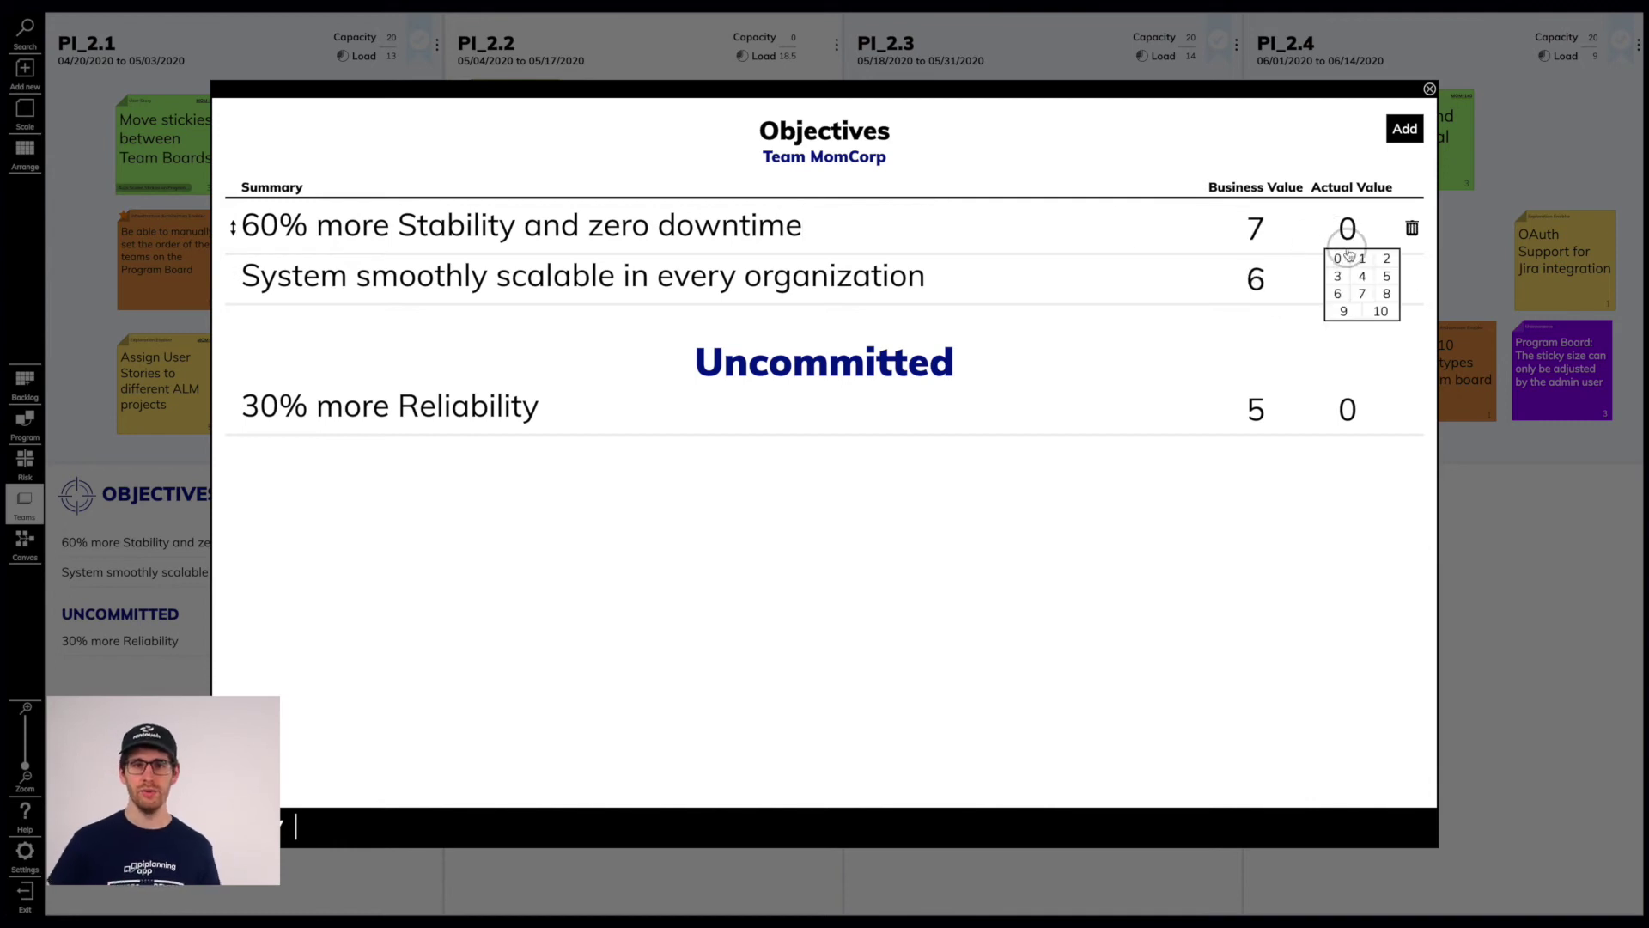
click(1338, 293)
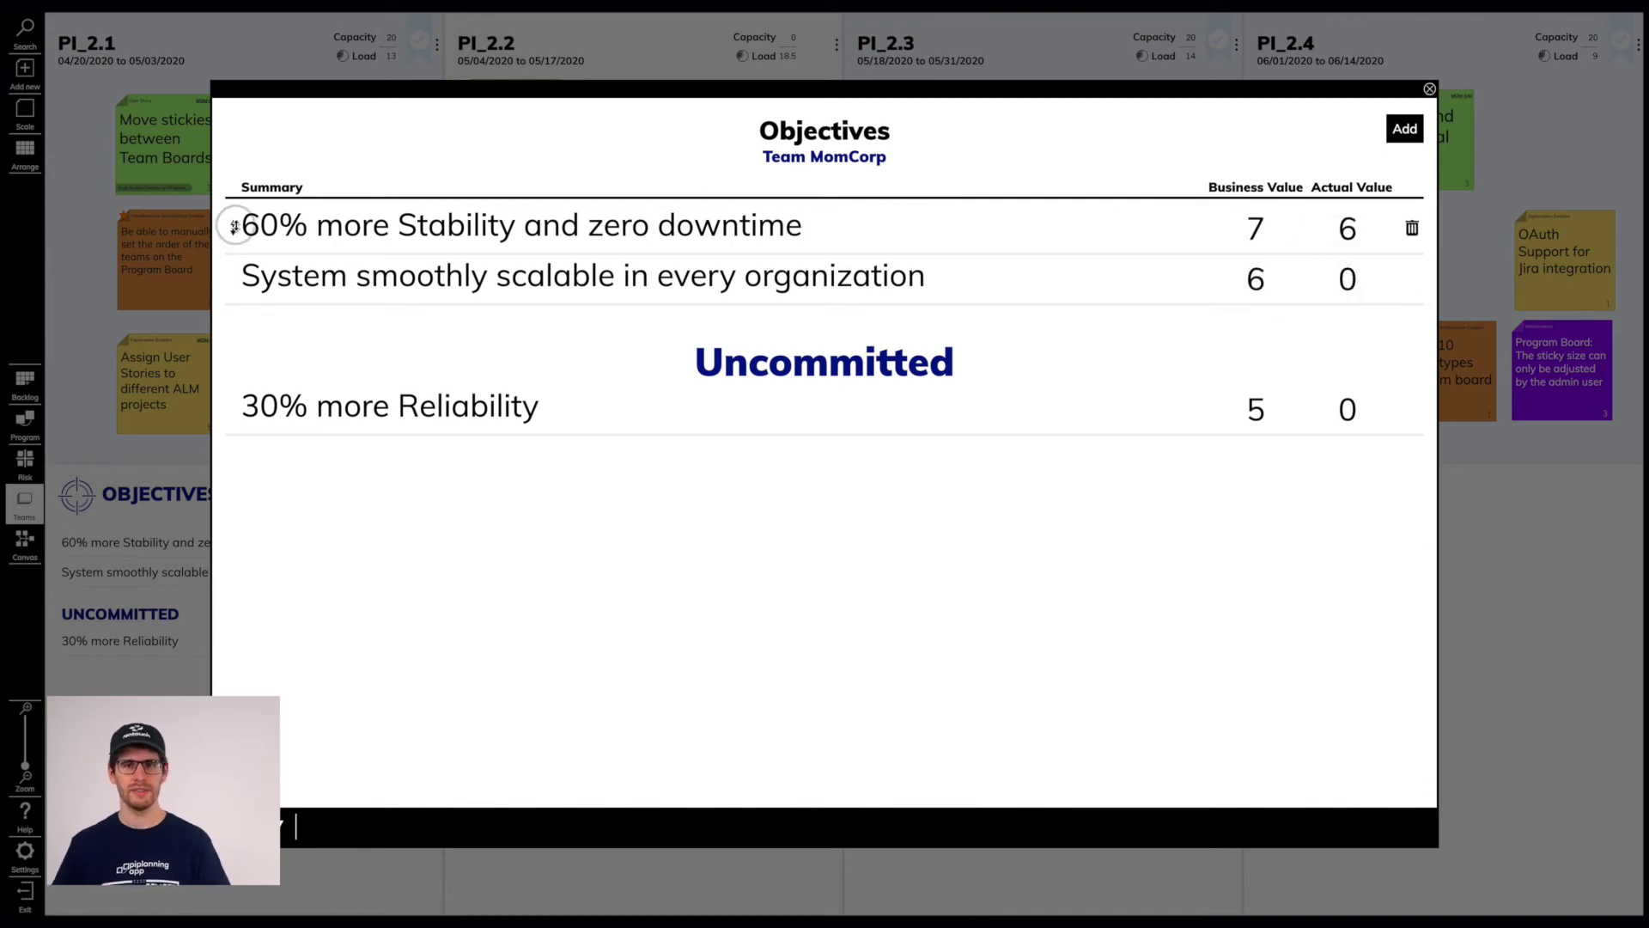
drag(234, 225, 235, 294)
Set PI_2.2 capacity to 20 and move Sticky Font Size Optimization! into PI_2.2
click(1092, 122)
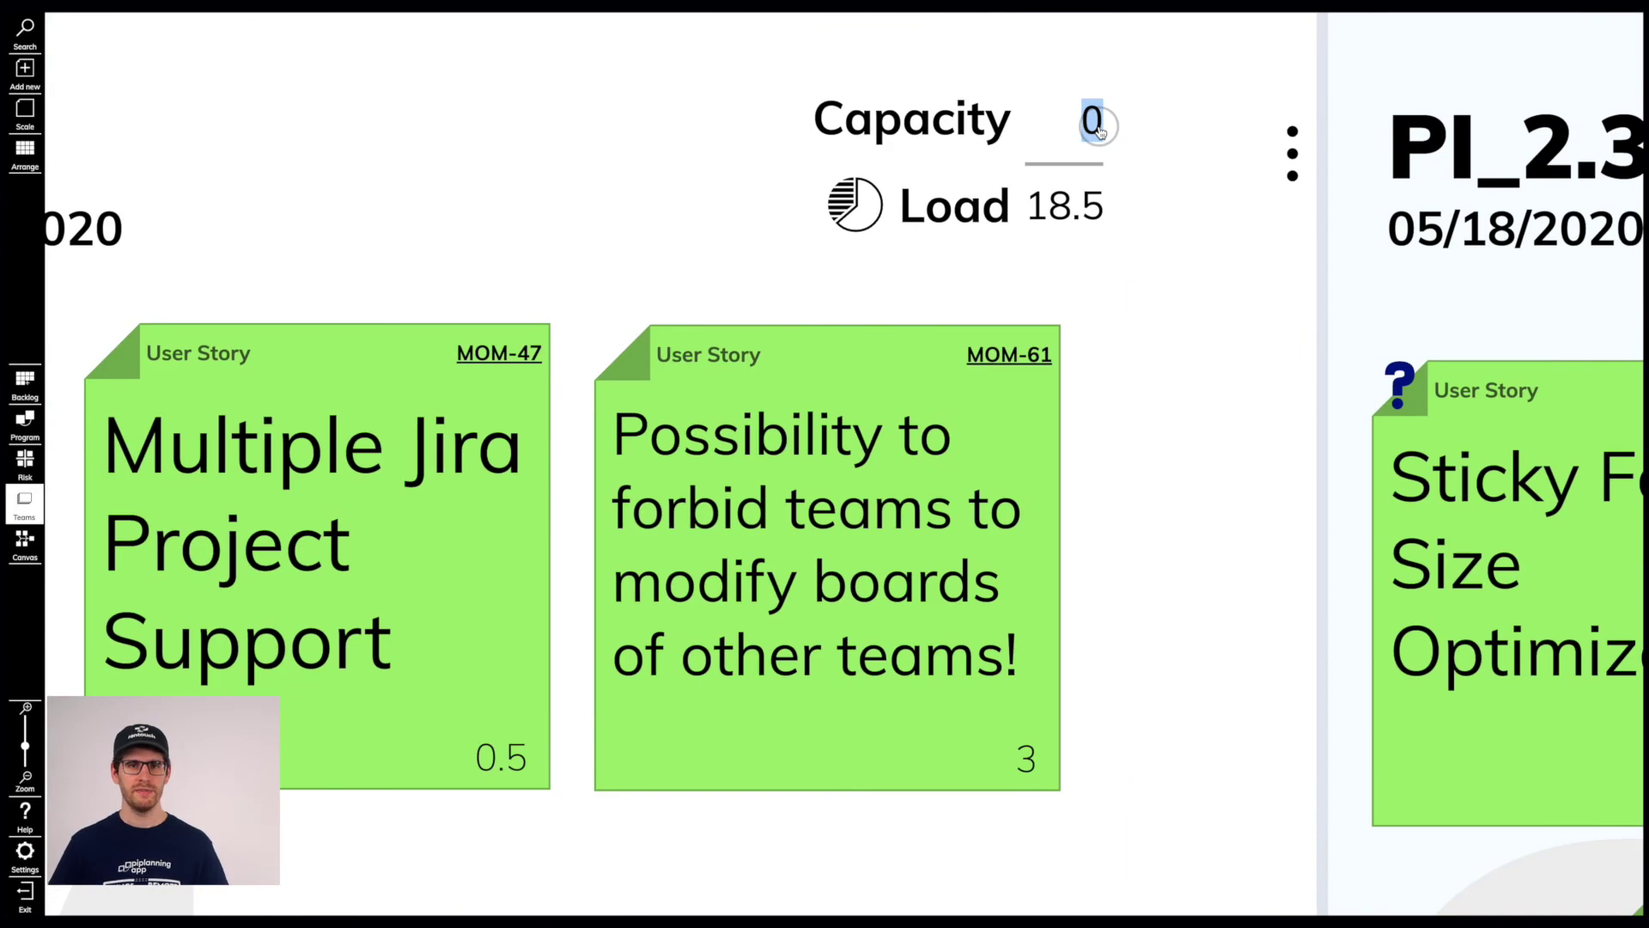
key(Return)
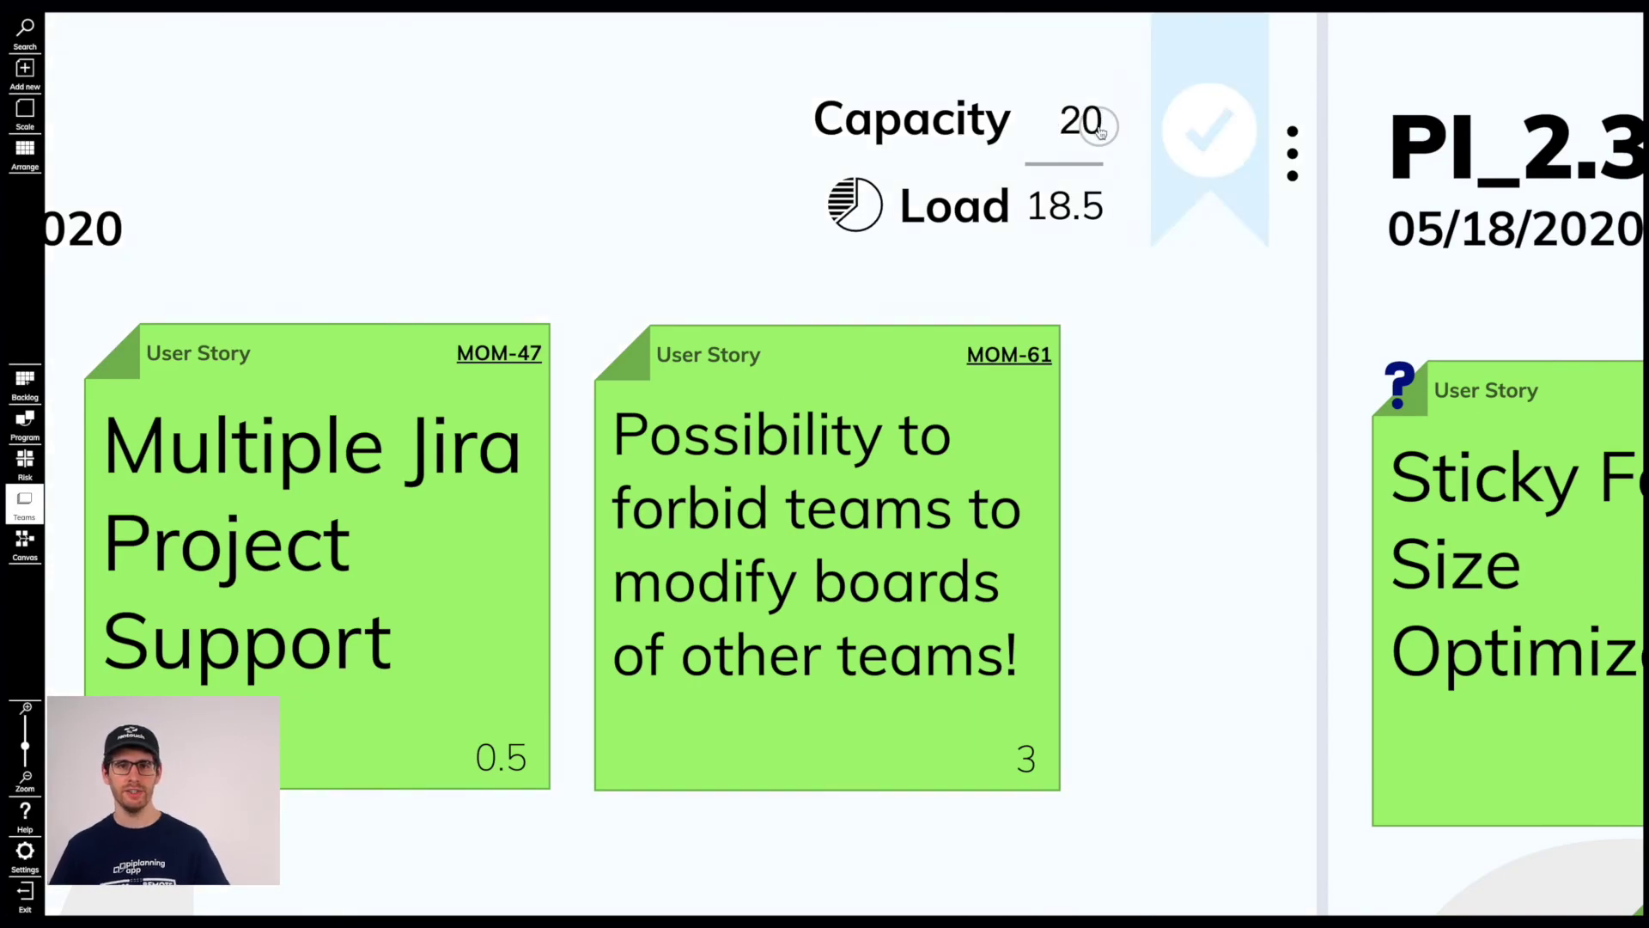
scroll(1130, 244, down, 3)
scroll(1137, 301, down, 3)
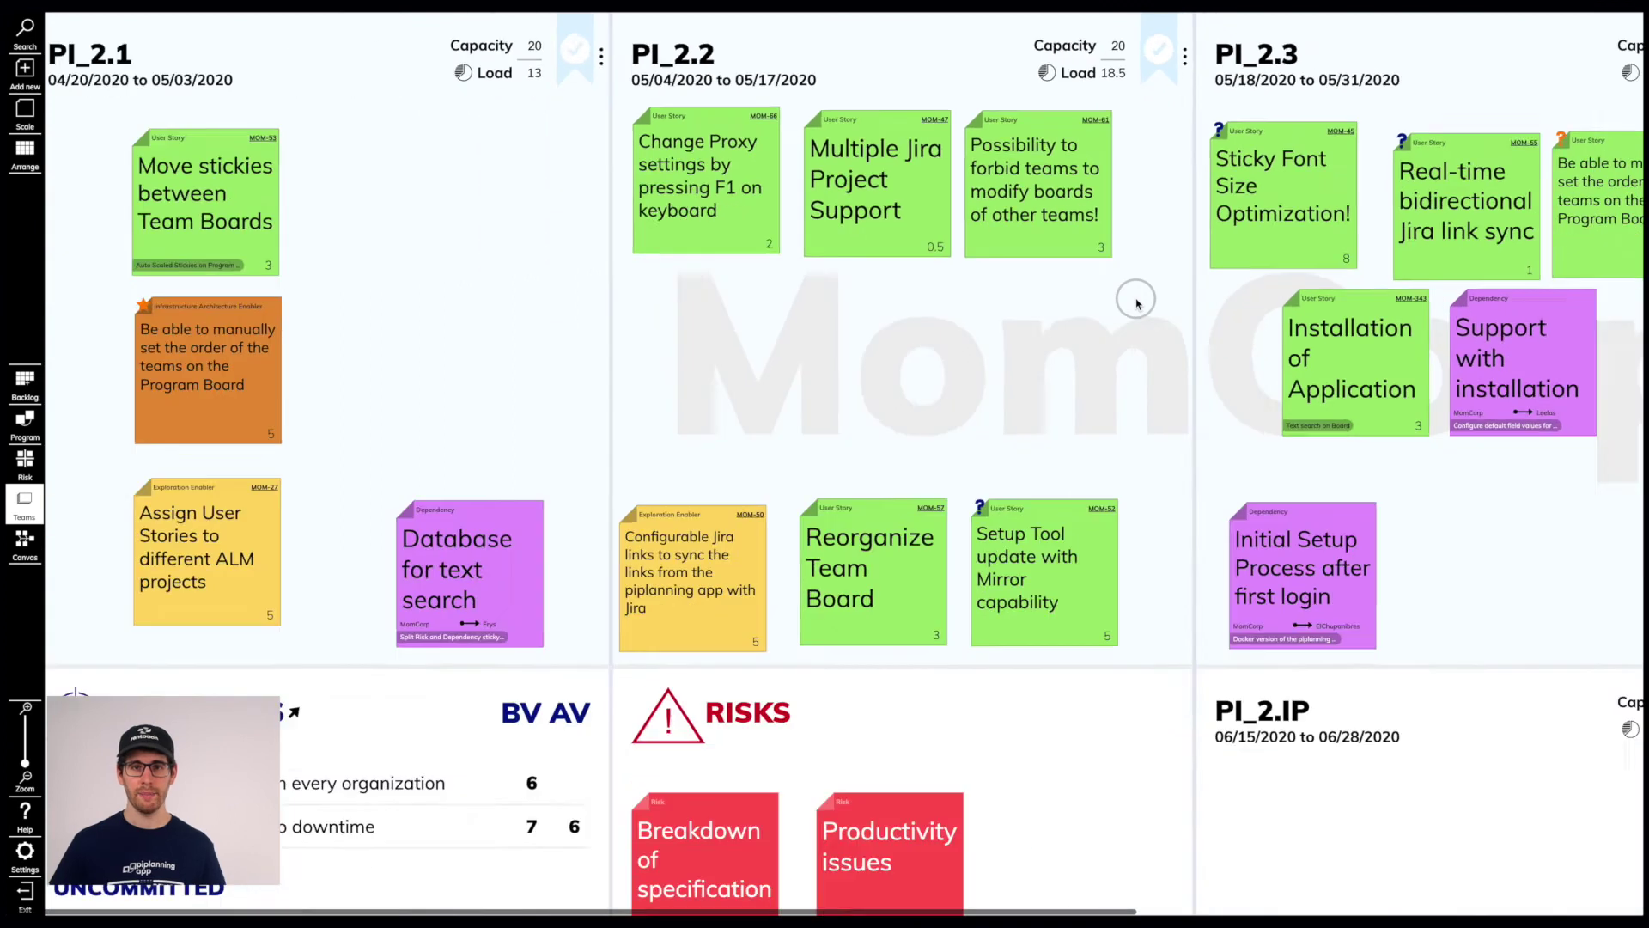
scroll(1137, 301, down, 2)
drag(1065, 119, 865, 234)
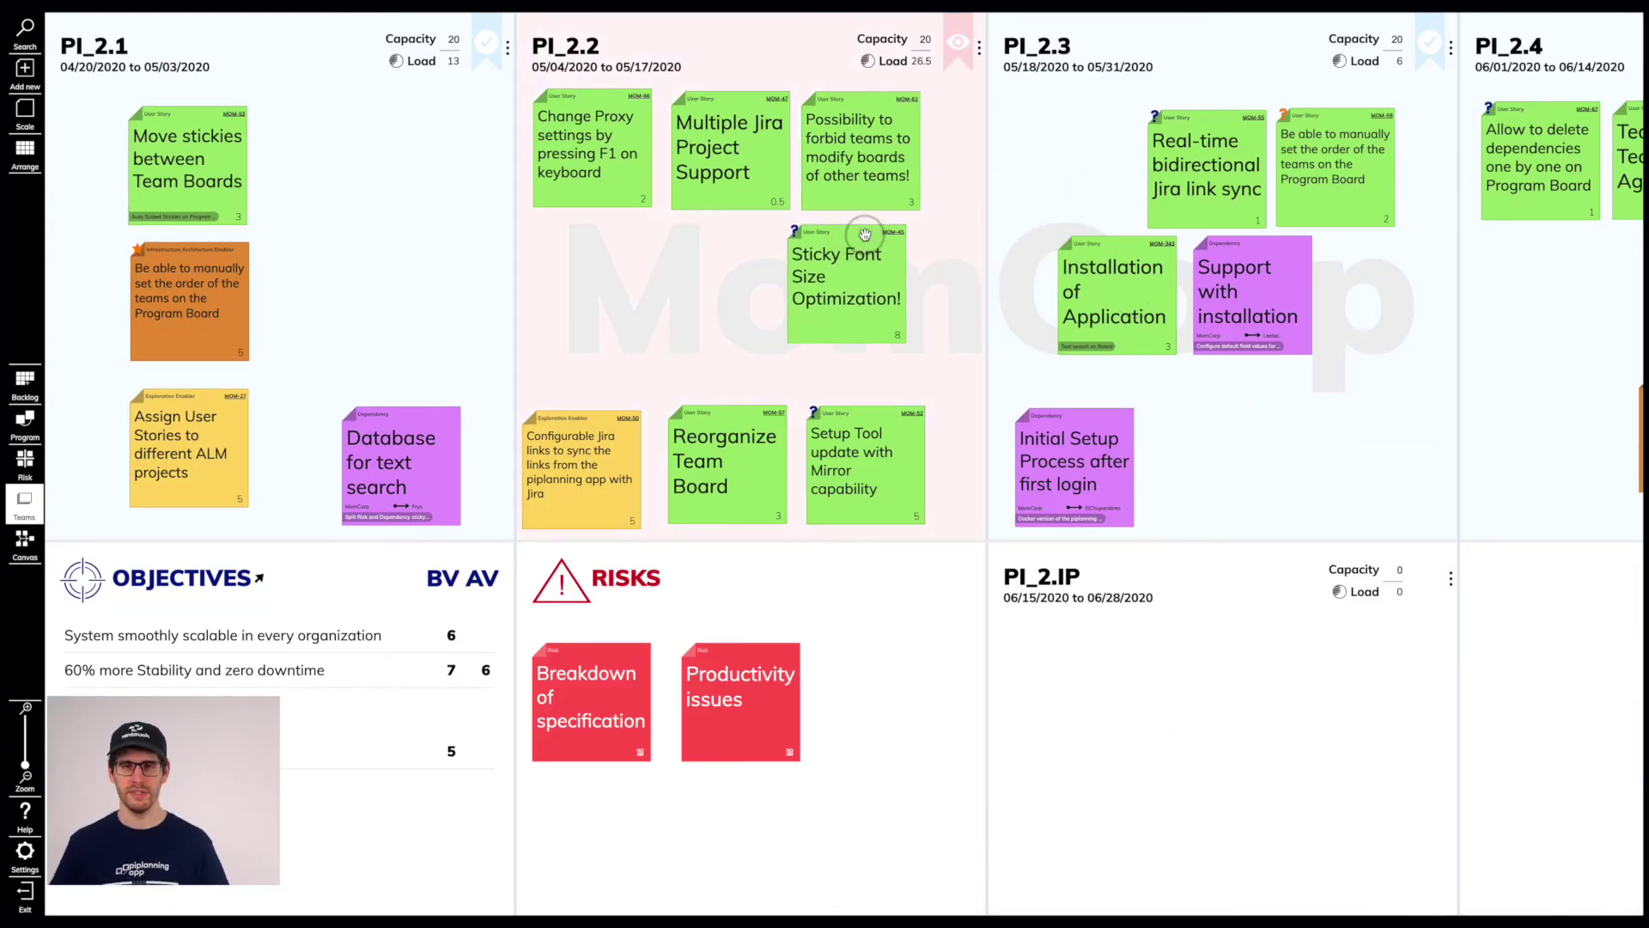
Open the Program Board from the left sidebar to view all teams' stickies and dependency lines
click(28, 432)
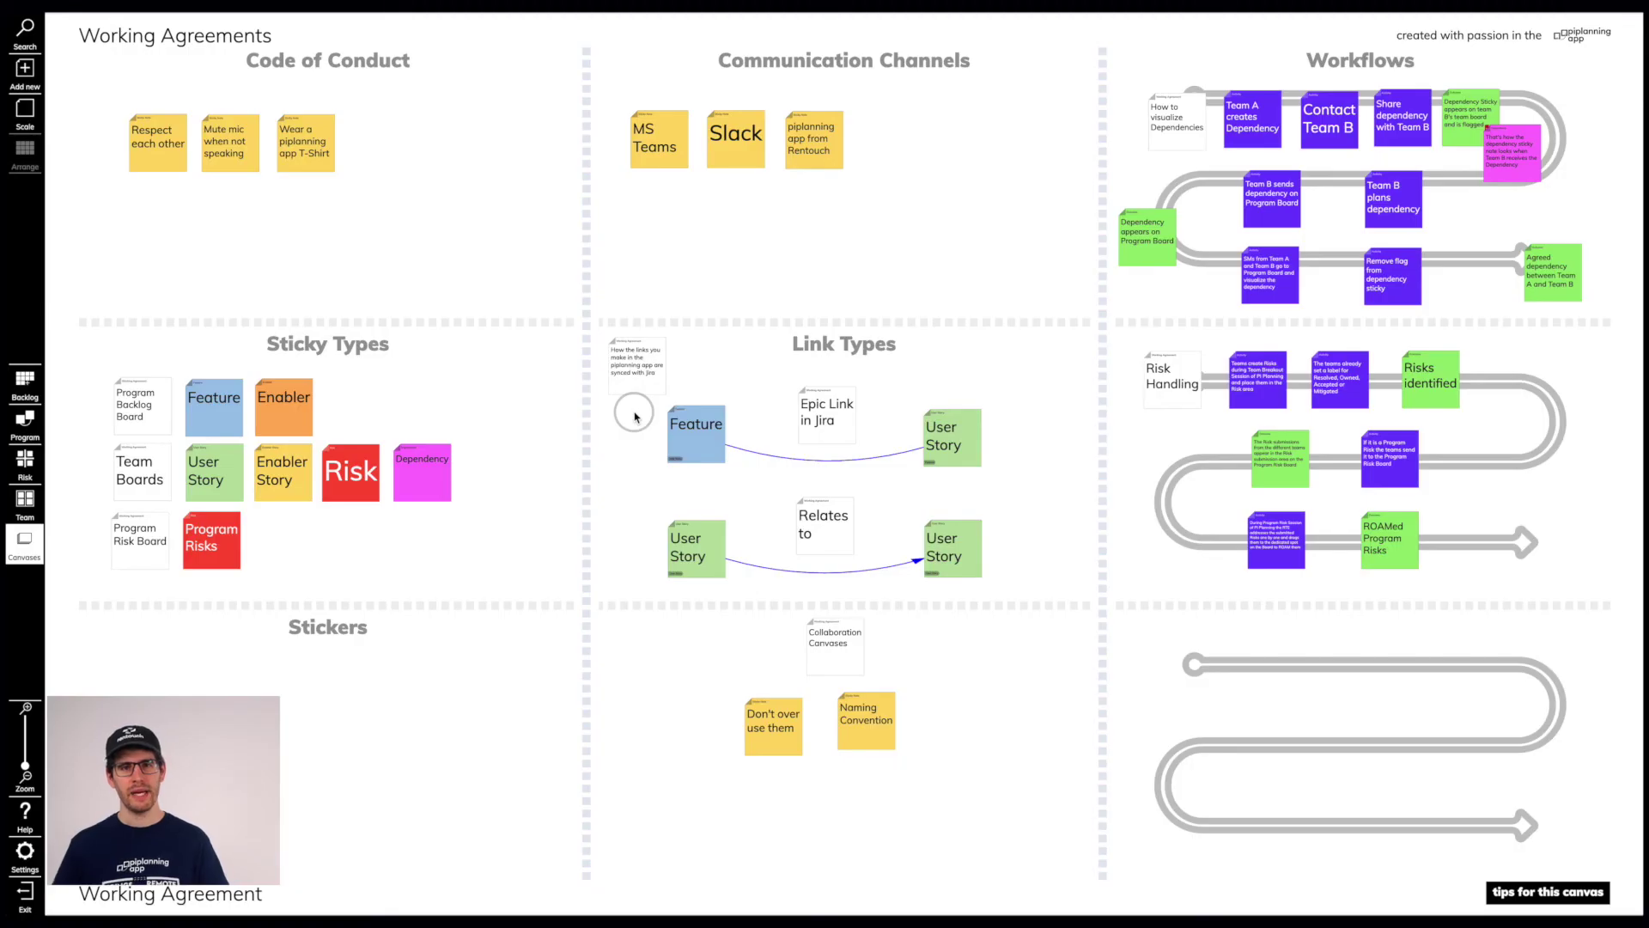
Pan the Working Agreements canvas past Communication Channels to the Link Types section
scroll(450, 372, up, 5)
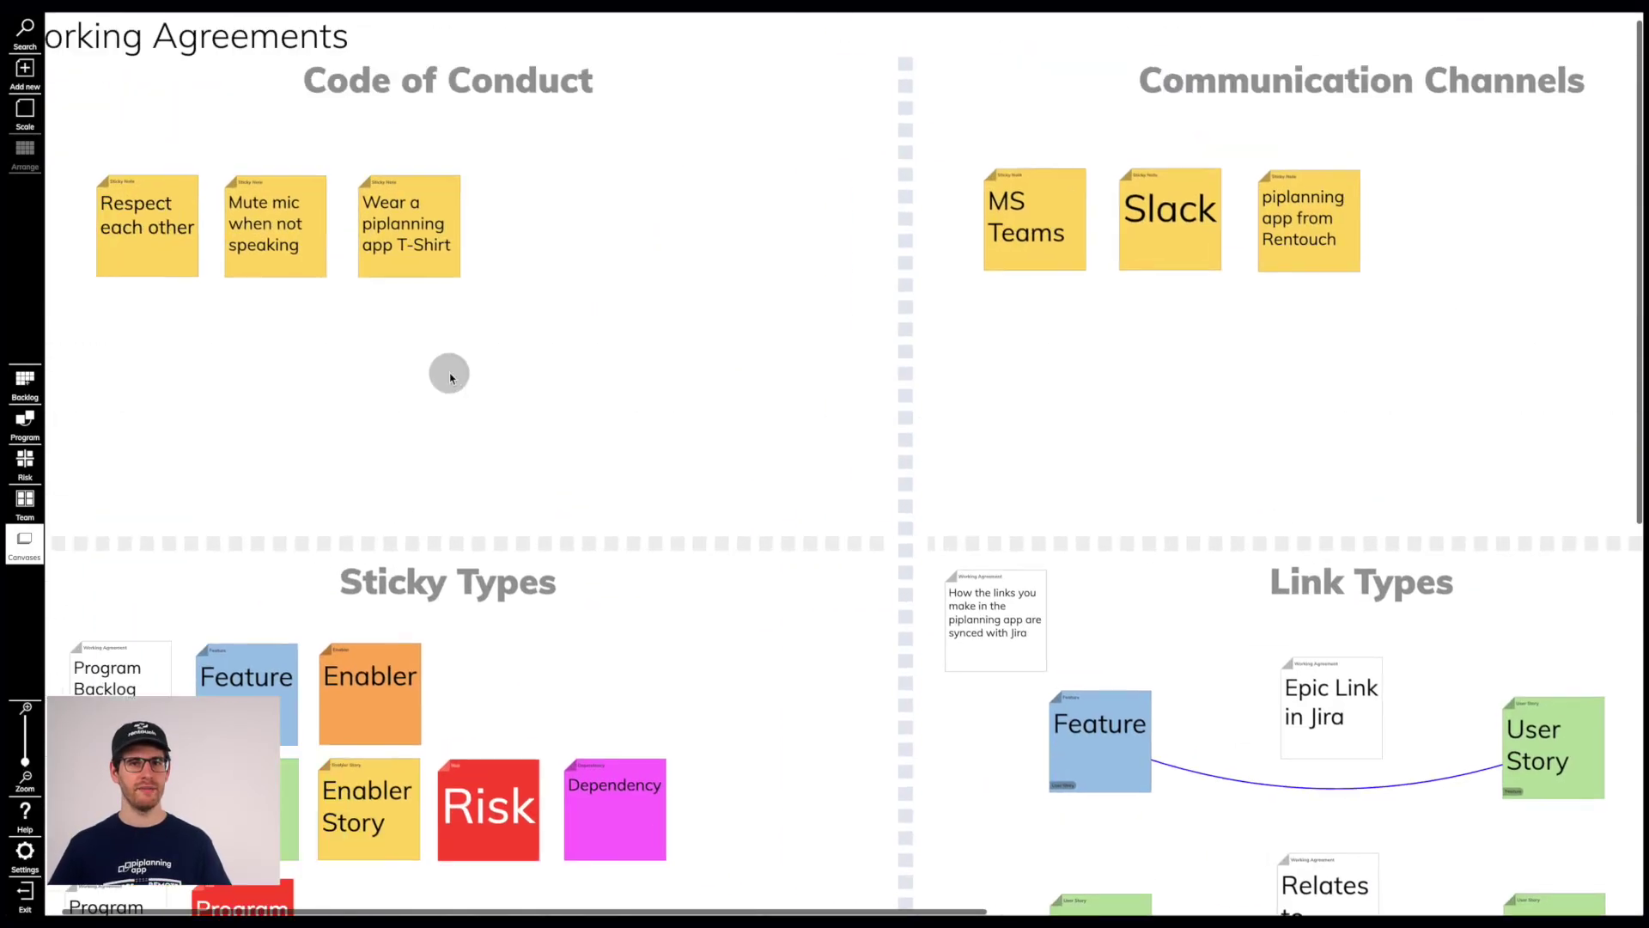
drag(1495, 427, 1027, 389)
scroll(1026, 389, right, 8)
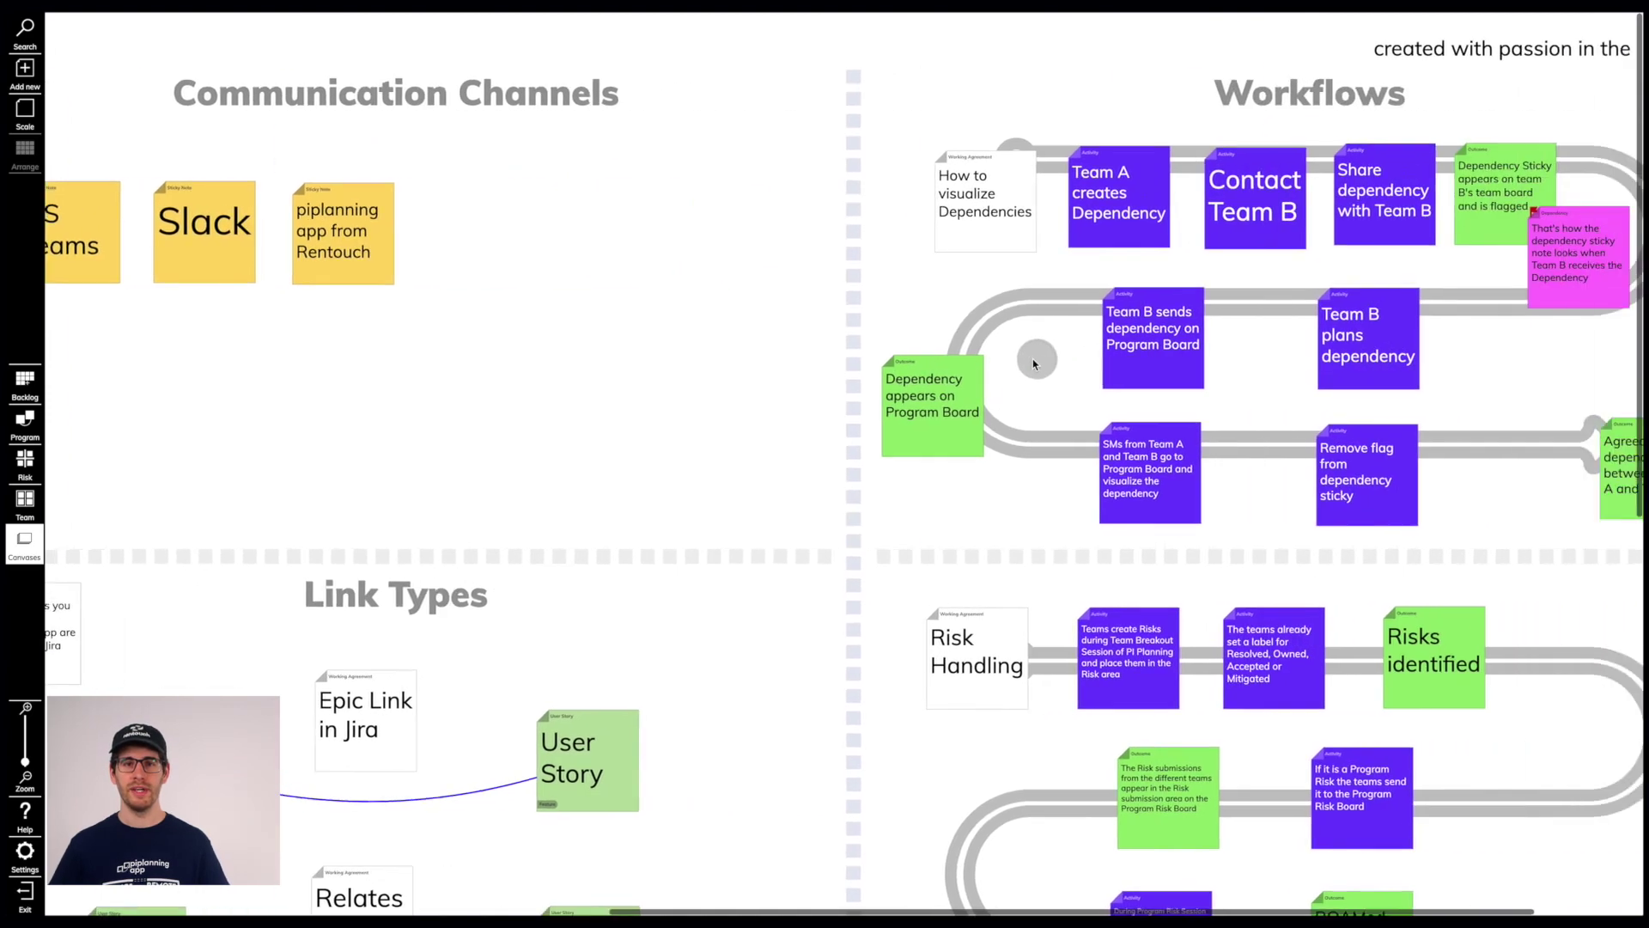
scroll(876, 354, down, 3)
drag(814, 524, 1399, 331)
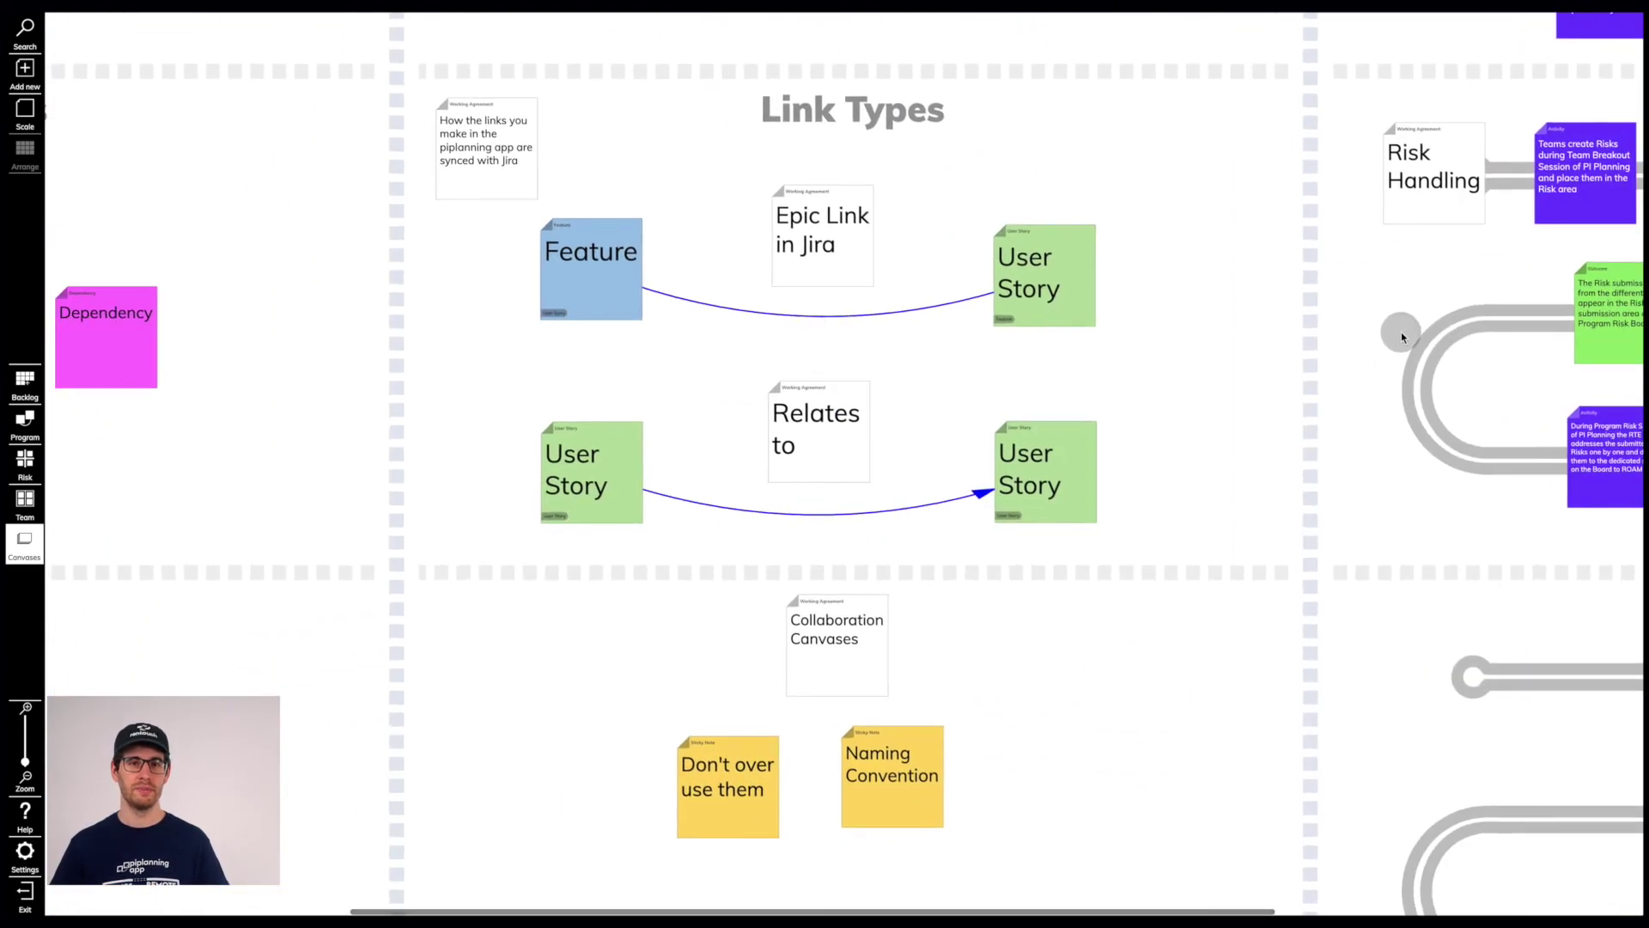